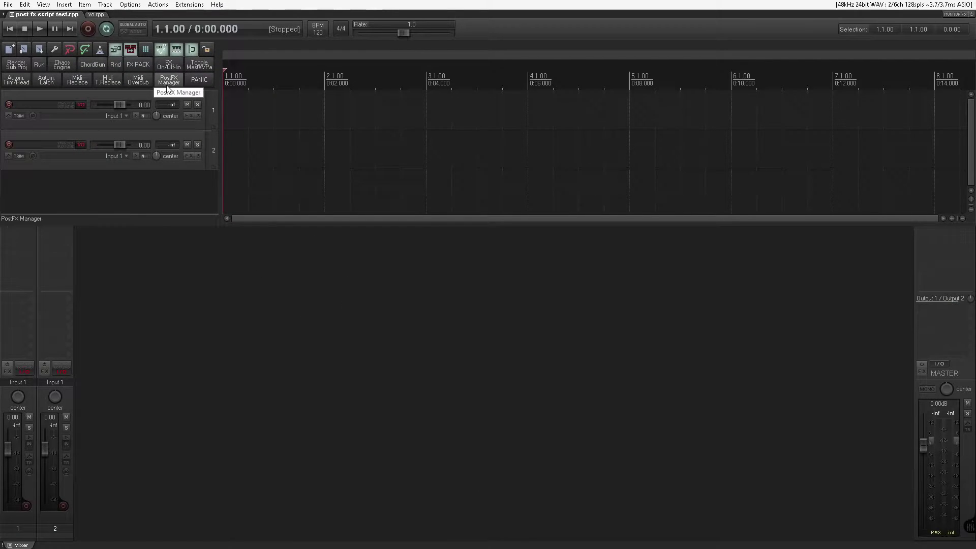
# Launch the PostFX Manager (PFXM) script from the REAPER toolbar
pyautogui.click(169, 80)
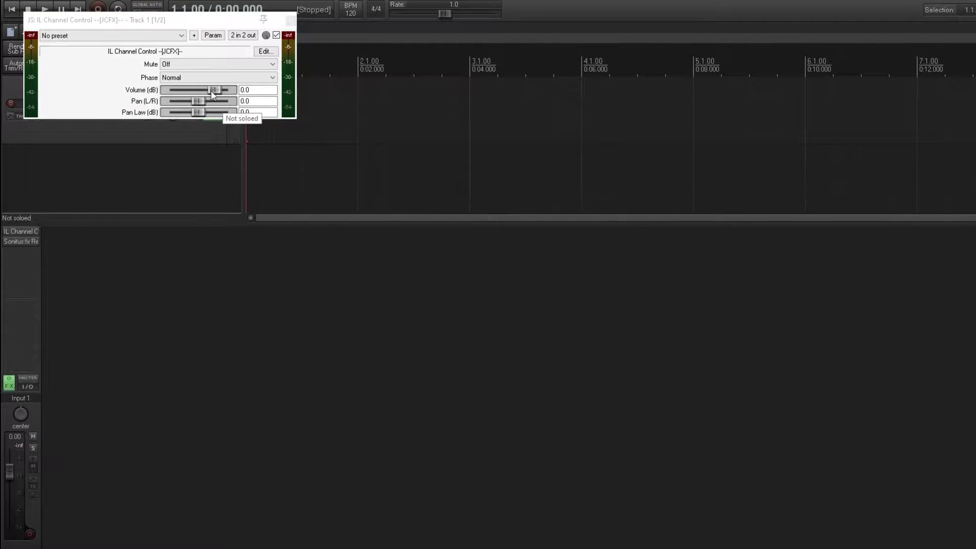
# Raise the IL Channel Control volume to 2.3 dB
pyautogui.moveTo(214, 90)
pyautogui.mouseDown()
pyautogui.moveTo(173, 90)
pyautogui.moveTo(215, 89)
pyautogui.moveTo(179, 90)
pyautogui.moveTo(213, 90)
pyautogui.moveTo(194, 104)
pyautogui.moveTo(202, 102)
pyautogui.mouseUp()
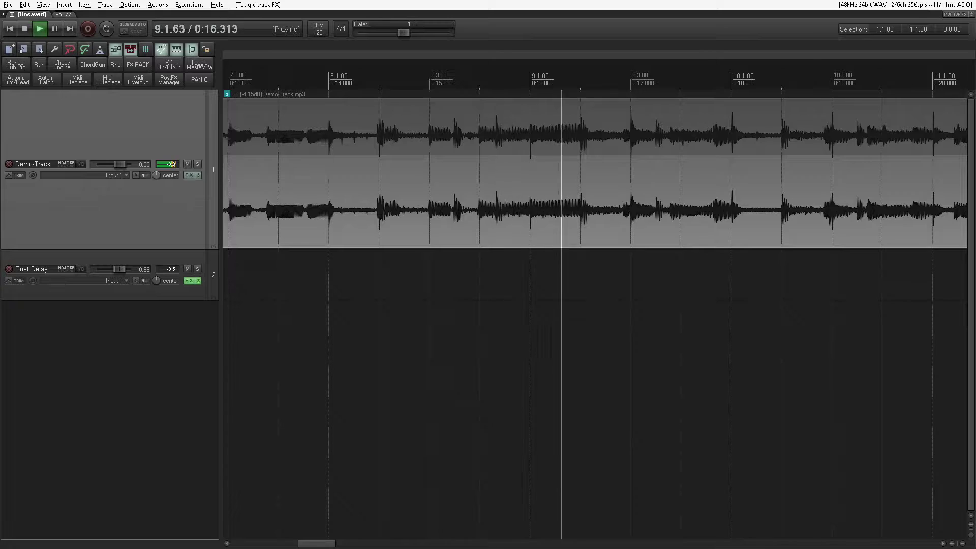
# Show the mixer with Ctrl+M, enable Demo-Track's effects and briefly pull its fader down
pyautogui.hotkey('ctrl', 'm')
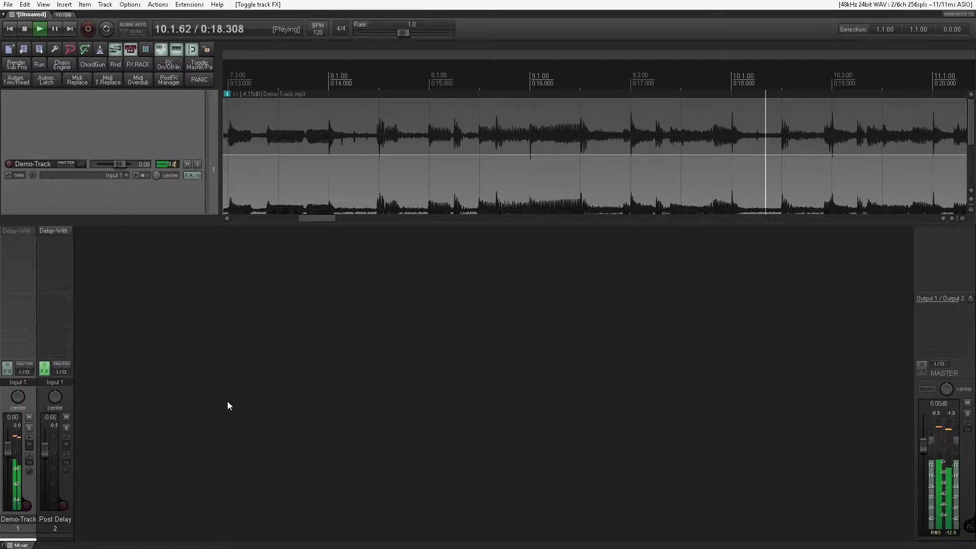
pyautogui.click(7, 364)
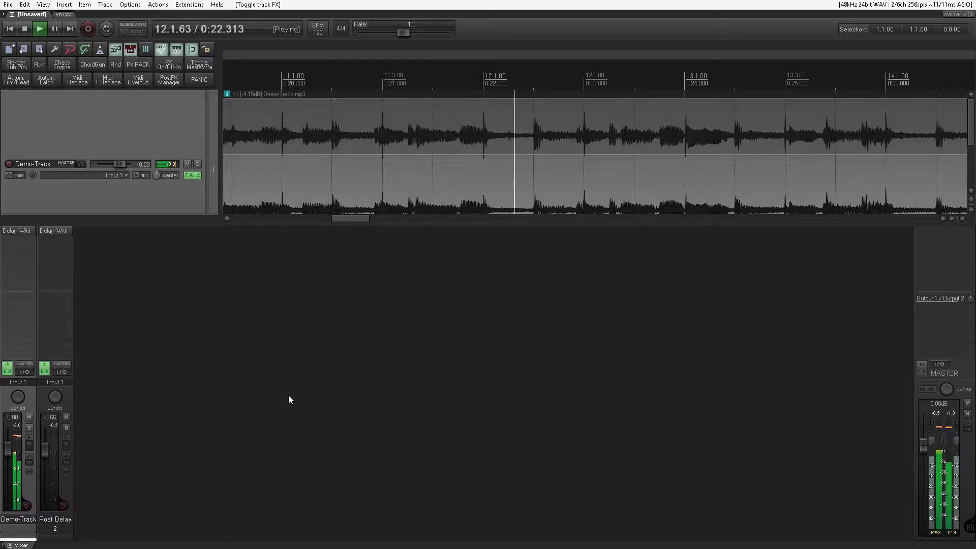
pyautogui.moveTo(7, 448)
pyautogui.mouseDown()
pyautogui.moveTo(7, 488)
pyautogui.moveTo(7, 454)
pyautogui.mouseUp()
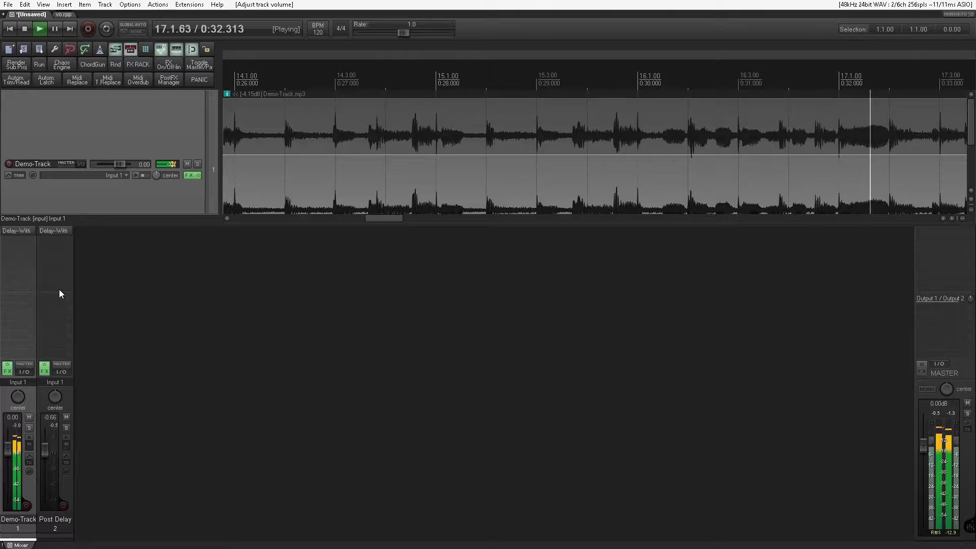
# Bypass Demo-Track's Delay-Witti and add a stereo 1/2 send from Demo-Track to Post Delay
pyautogui.keyDown('shift'); pyautogui.click(20, 233); pyautogui.keyUp('shift')
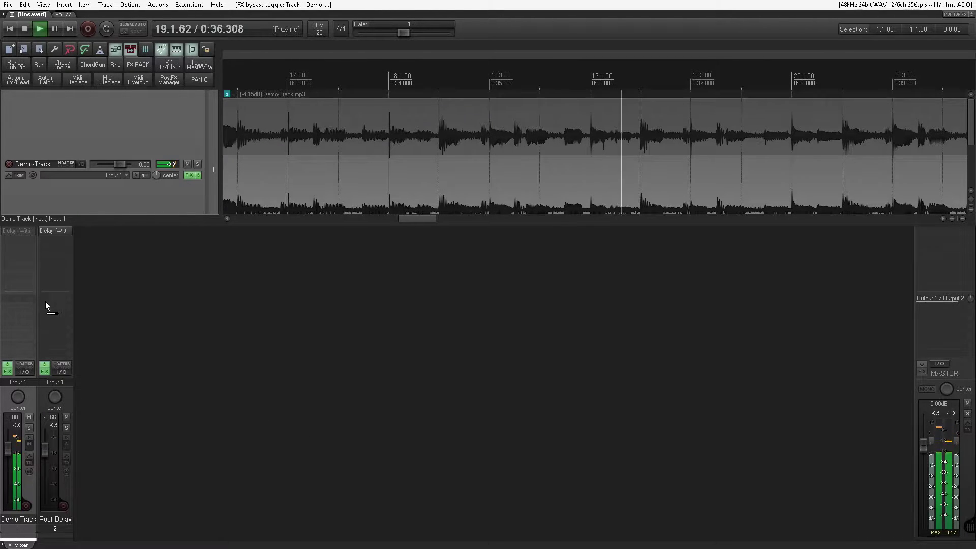
pyautogui.moveTo(46, 305); pyautogui.dragTo(46, 305)
pyautogui.click(81, 354)
pyautogui.moveTo(152, 388)
pyautogui.click(222, 389)
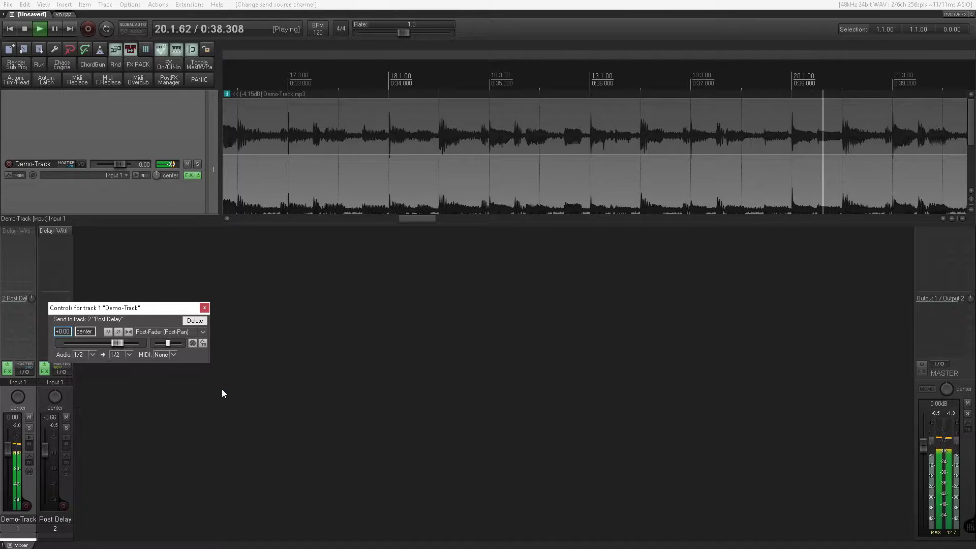
pyautogui.click(201, 308)
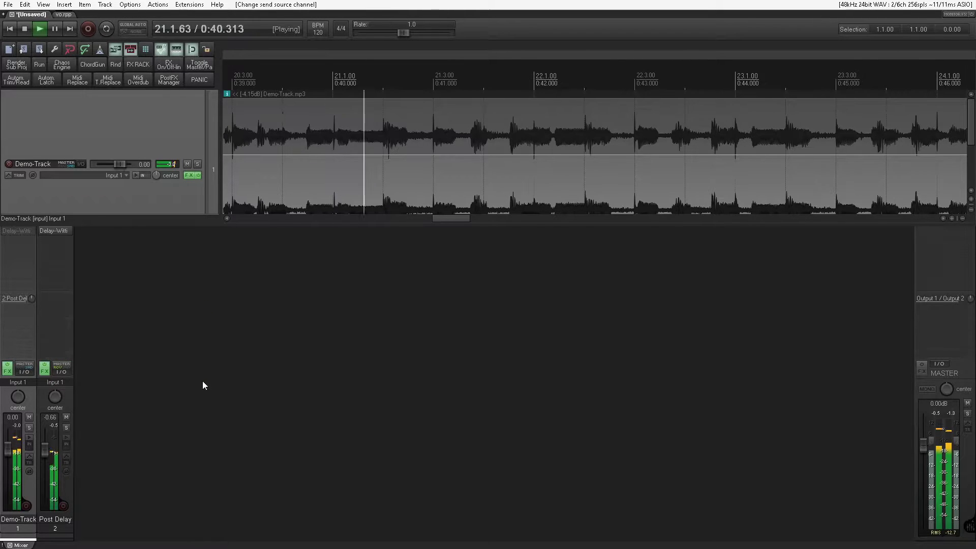
pyautogui.click(60, 231)
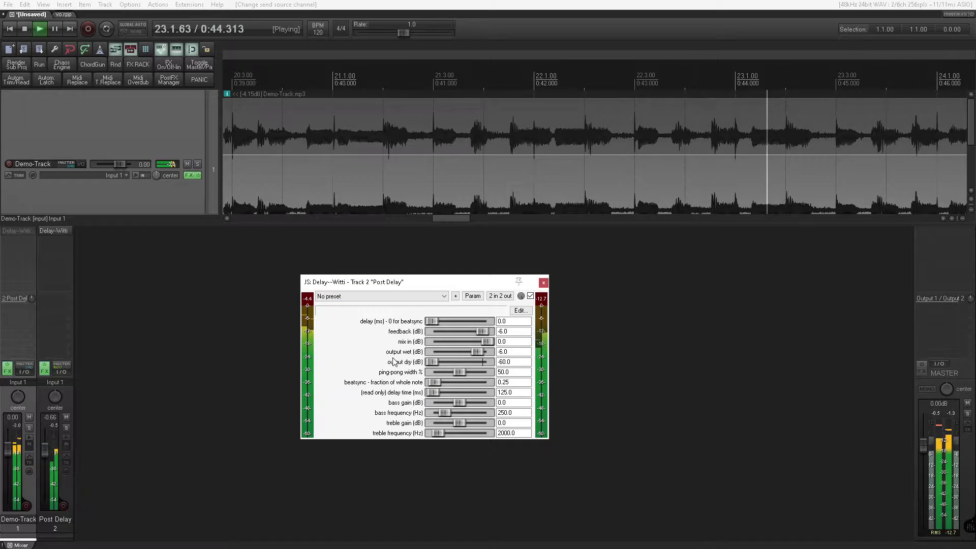
pyautogui.press('Escape')
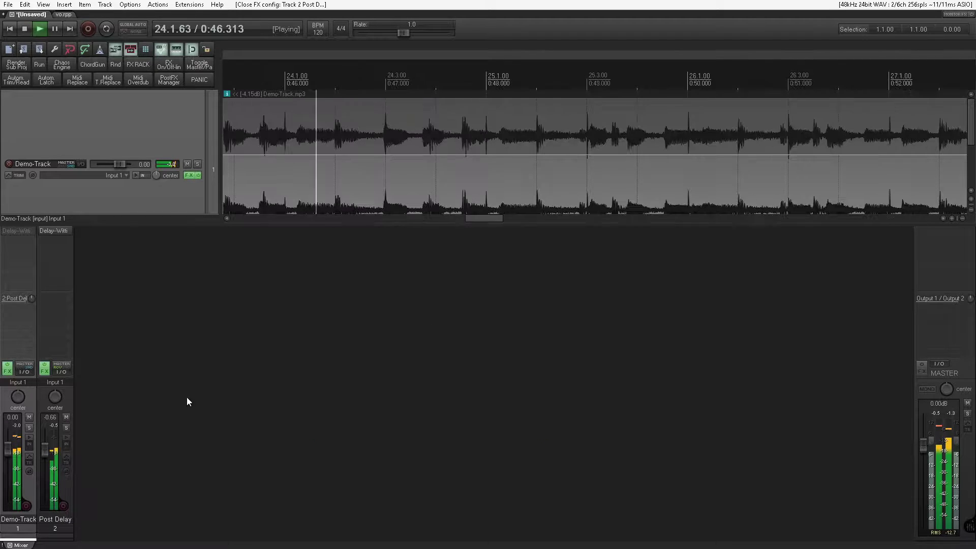
# Reset and trim Demo-Track's fader to about -2.27 dB, and raise Post Delay to 3.36 dB
pyautogui.moveTo(9, 450)
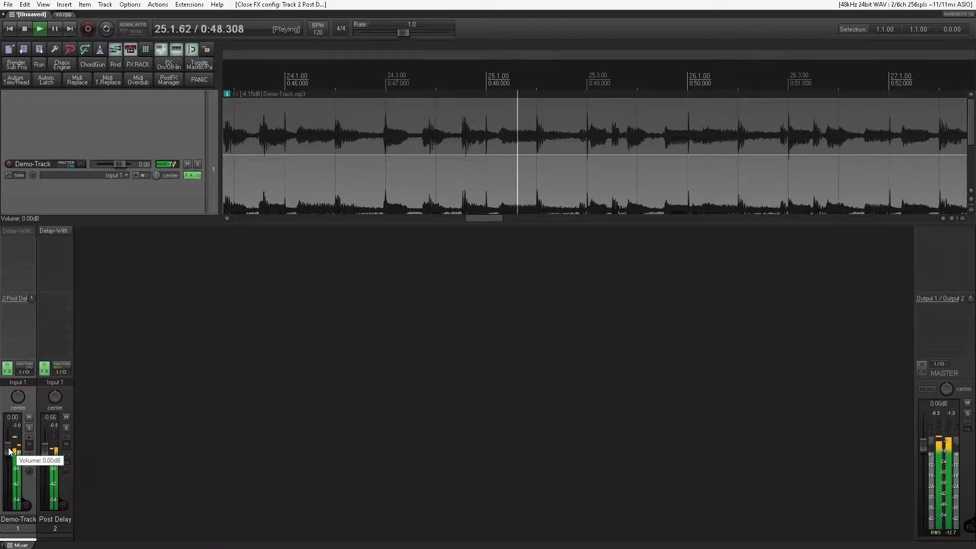
pyautogui.moveTo(9, 450)
pyautogui.mouseDown()
pyautogui.moveTo(15, 510)
pyautogui.moveTo(17, 454)
pyautogui.mouseUp()
pyautogui.doubleClick(18, 453)
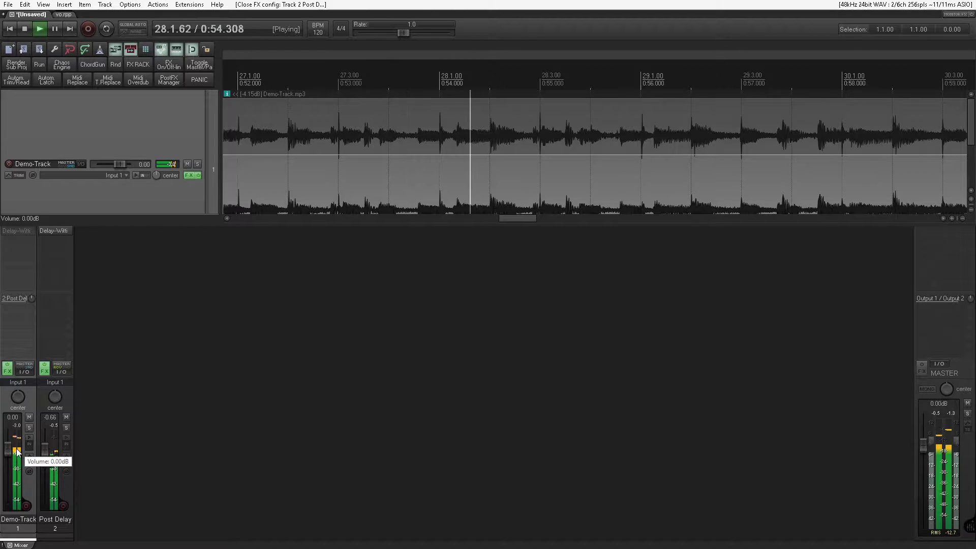
pyautogui.moveTo(44, 451); pyautogui.dragTo(5, 457)
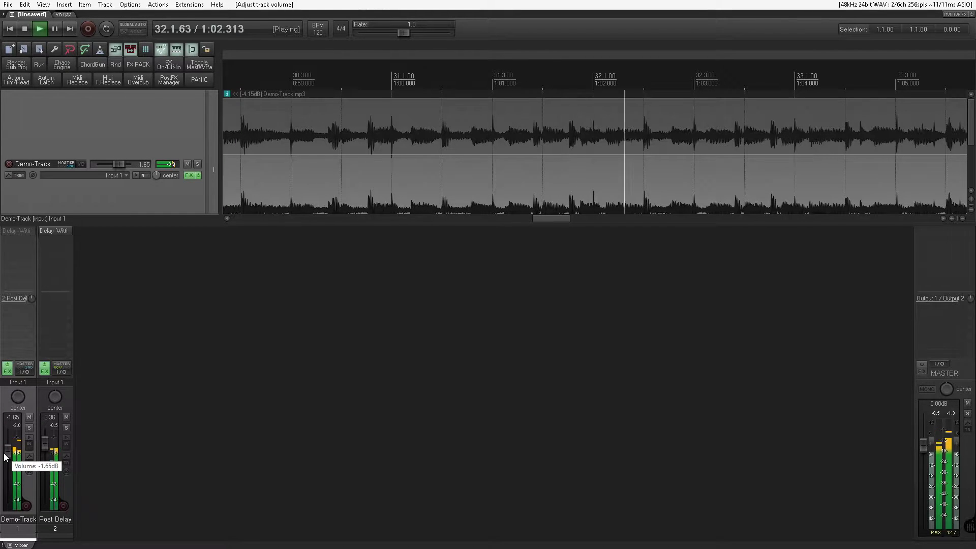
pyautogui.moveTo(4, 457)
pyautogui.mouseDown()
pyautogui.moveTo(5, 469)
pyautogui.moveTo(7, 457)
pyautogui.mouseUp()
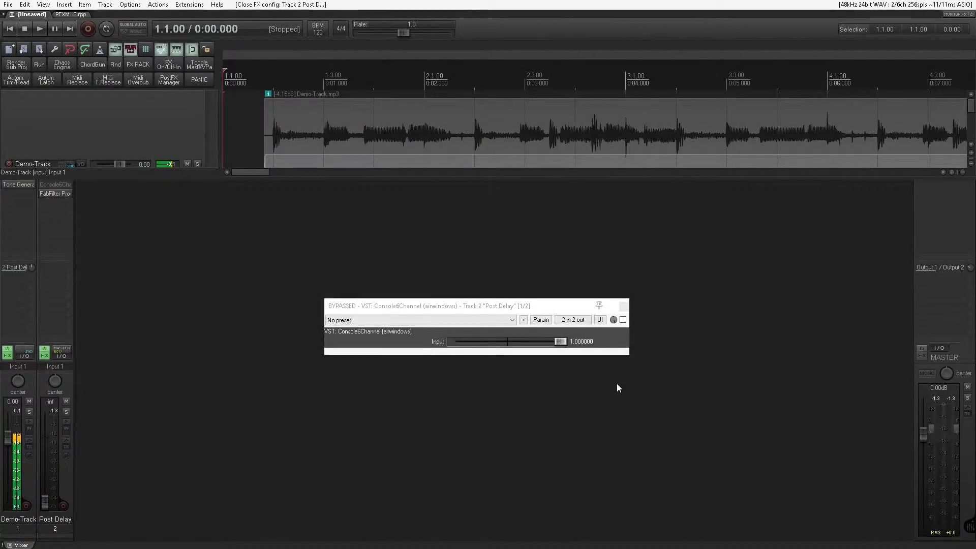
# Open Pro-Q 3 on Post Delay, raise its fader, test an EQ band, then enable Console6Channel
pyautogui.moveTo(454, 305); pyautogui.dragTo(250, 304)
pyautogui.click(56, 193)
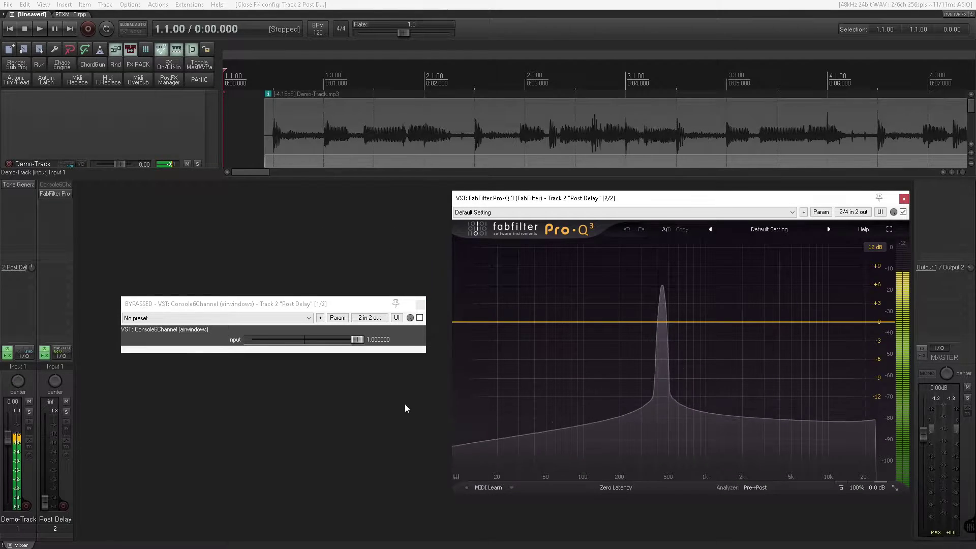
pyautogui.moveTo(46, 501); pyautogui.dragTo(49, 441)
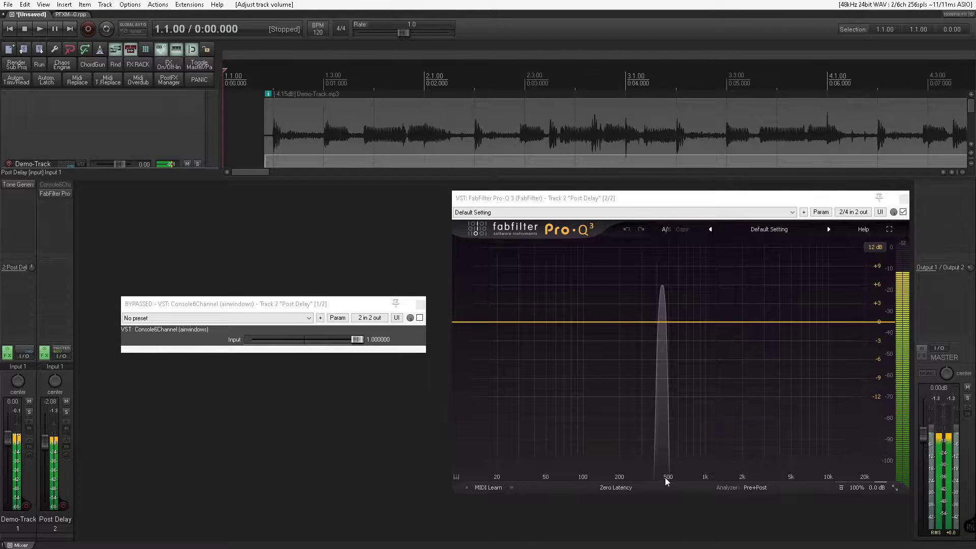
pyautogui.click(660, 288)
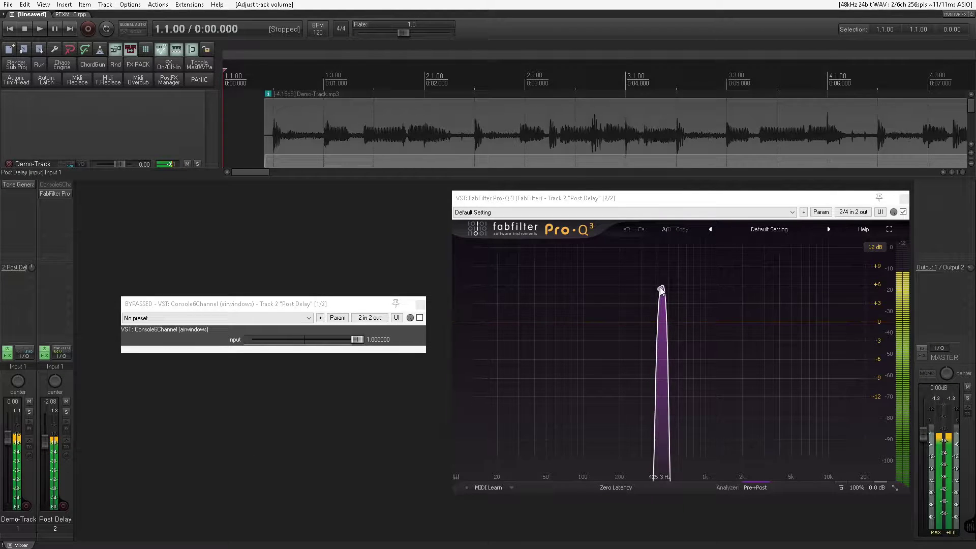
pyautogui.doubleClick(661, 288)
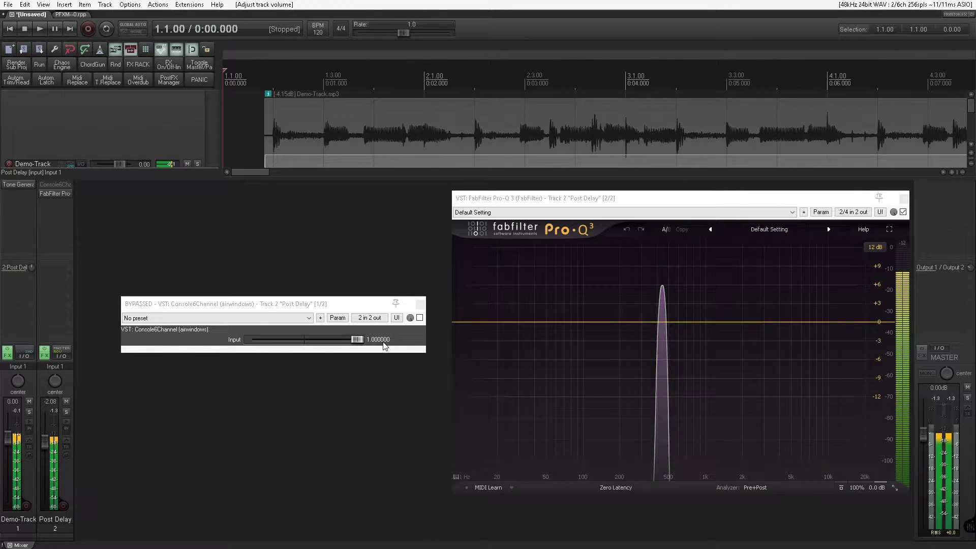
pyautogui.keyDown('shift'); pyautogui.click(59, 184); pyautogui.keyUp('shift')
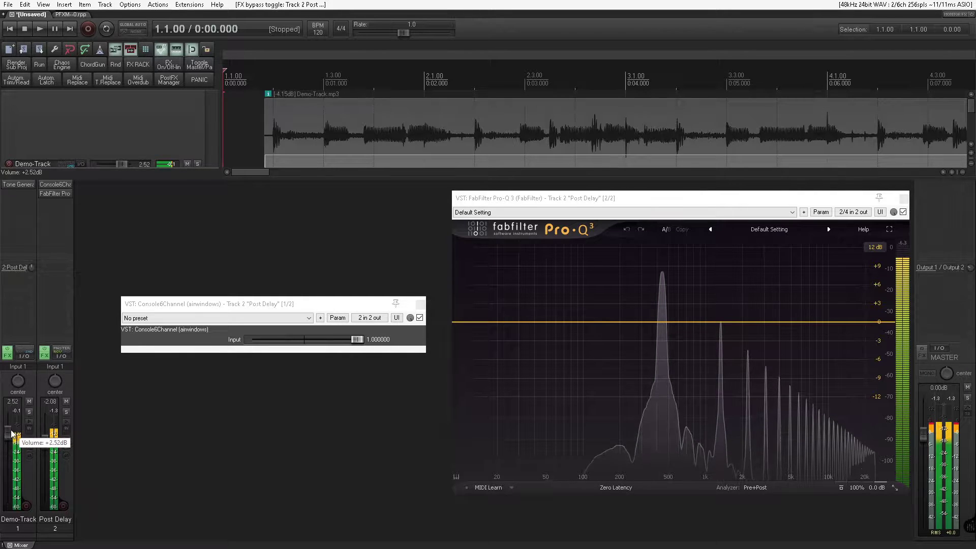
# Push Demo-Track's fader up to +12 dB
pyautogui.moveTo(12, 437); pyautogui.dragTo(45, 509)
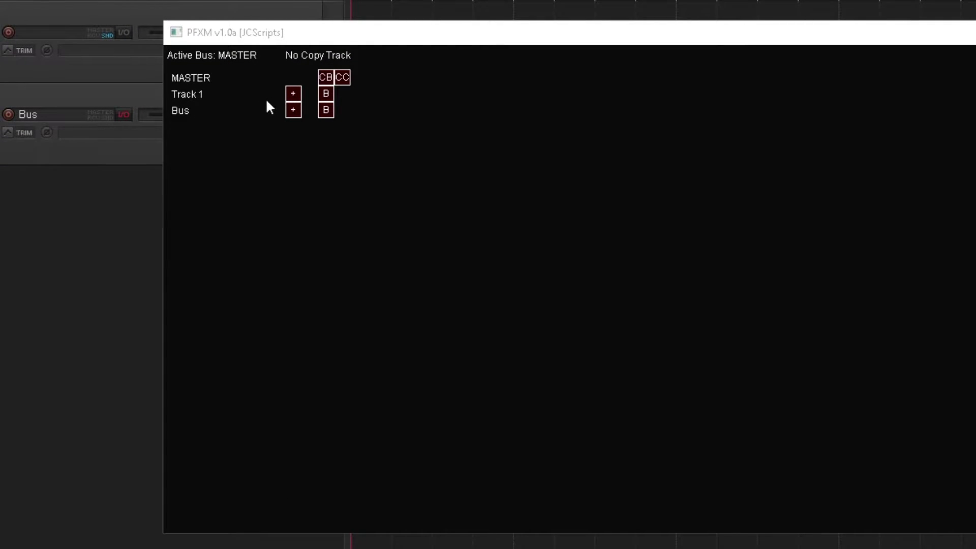
# Create a Track 1.PFX post-FX track for Track 1 in the PostFX Manager
pyautogui.click(294, 95)
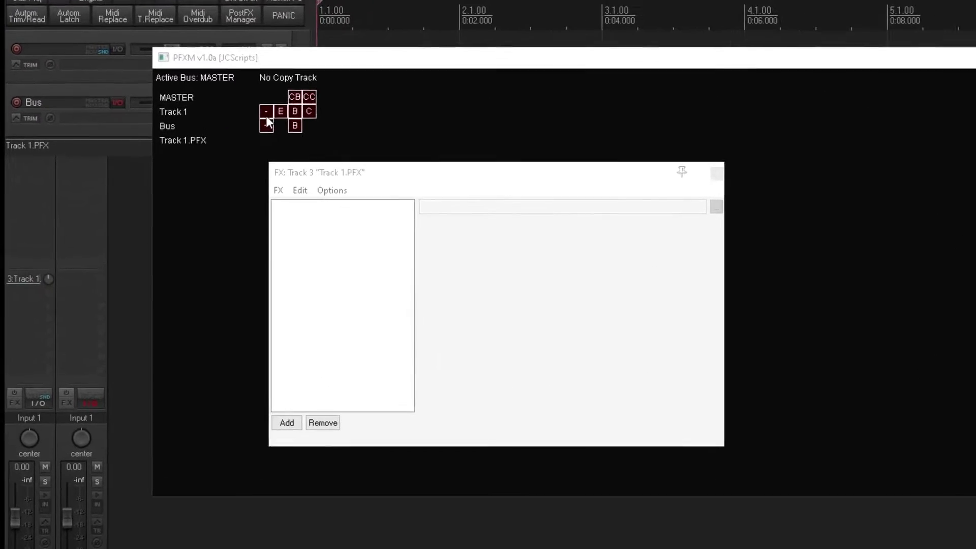
# Remove Track 1's PFX track, make Bus the active bus, and check Bus's routing
pyautogui.click(717, 173)
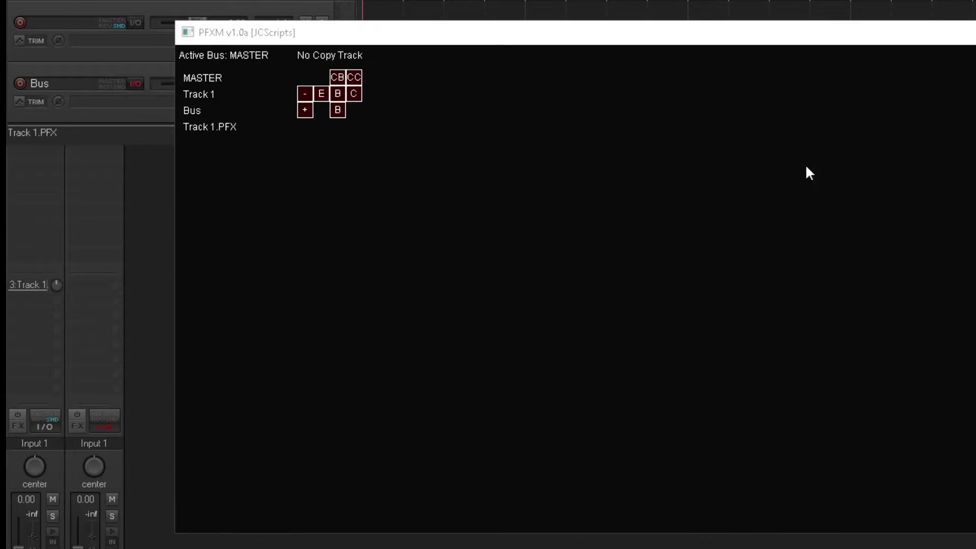
pyautogui.click(305, 94)
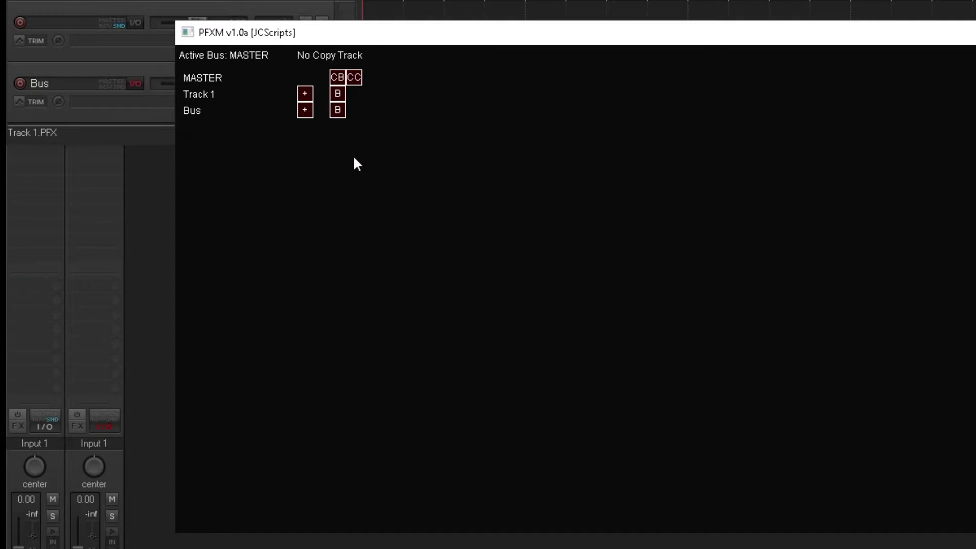
pyautogui.click(339, 111)
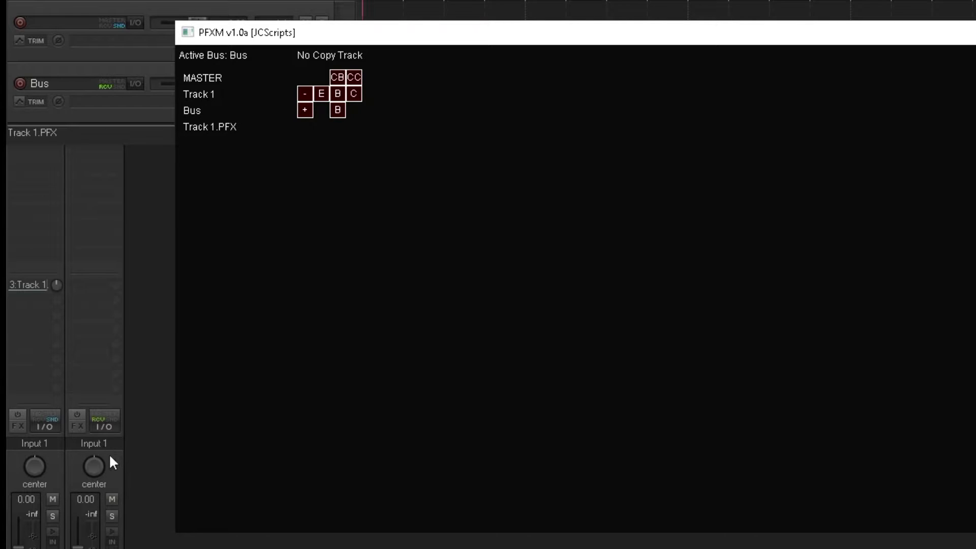
pyautogui.click(112, 426)
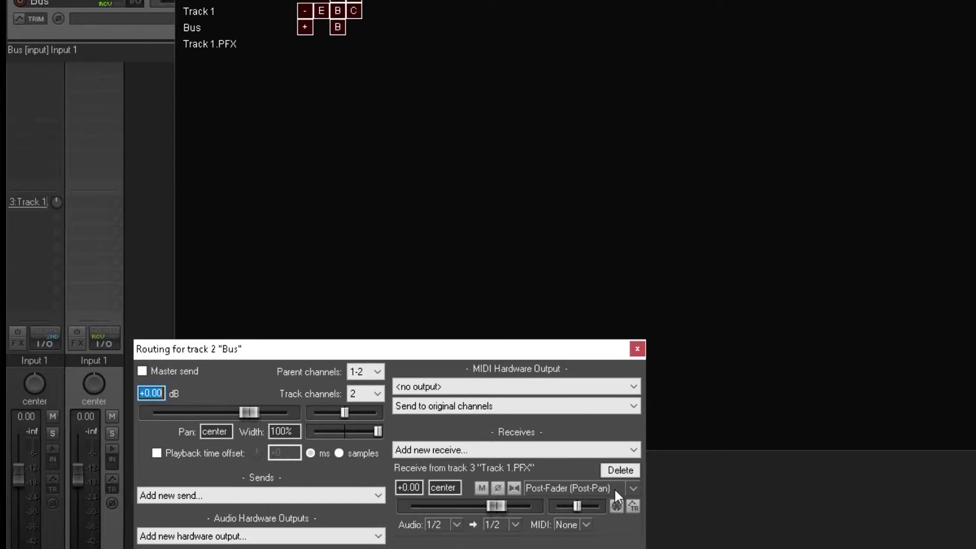
pyautogui.click(641, 365)
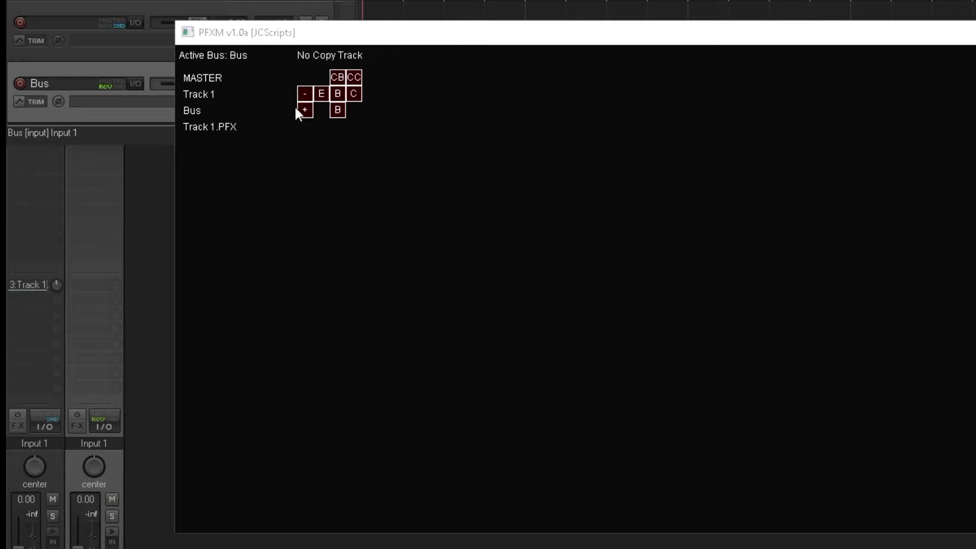
pyautogui.click(57, 461)
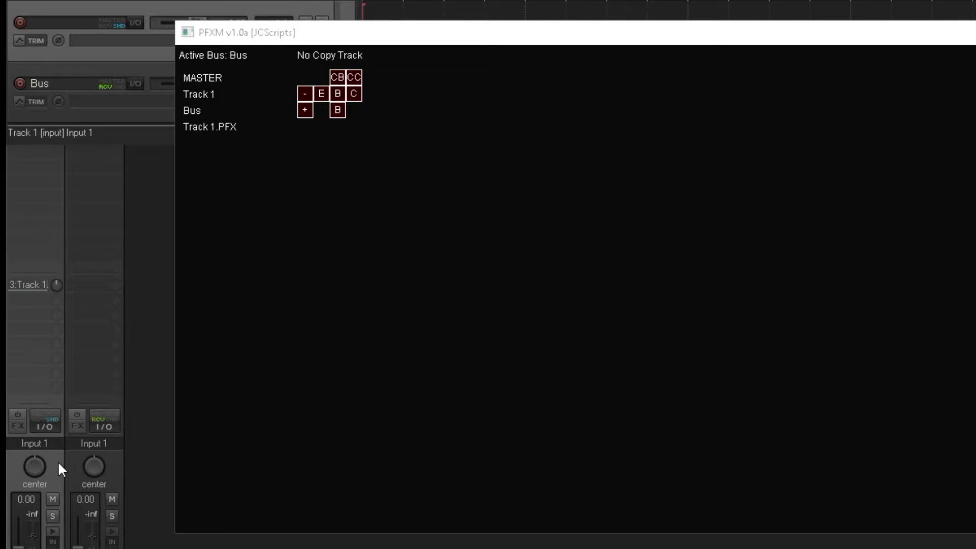
# Insert Tracks 2–6 and create a .PFX post-FX track for each in the PostFX Manager
pyautogui.hotkey('ctrl', 't')
pyautogui.hotkey('ctrl', 't')
pyautogui.hotkey('ctrl', 't')
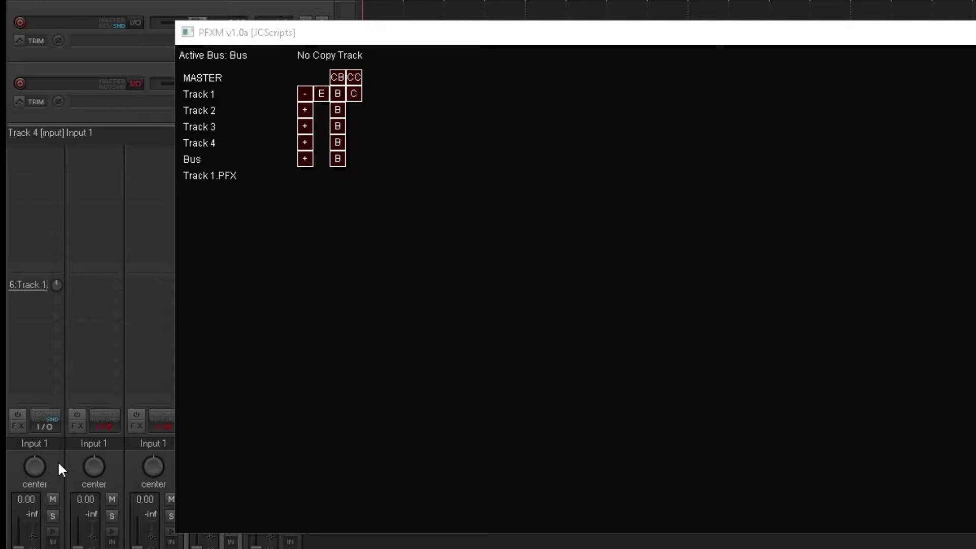
pyautogui.hotkey('ctrl', 't')
pyautogui.hotkey('ctrl', 't')
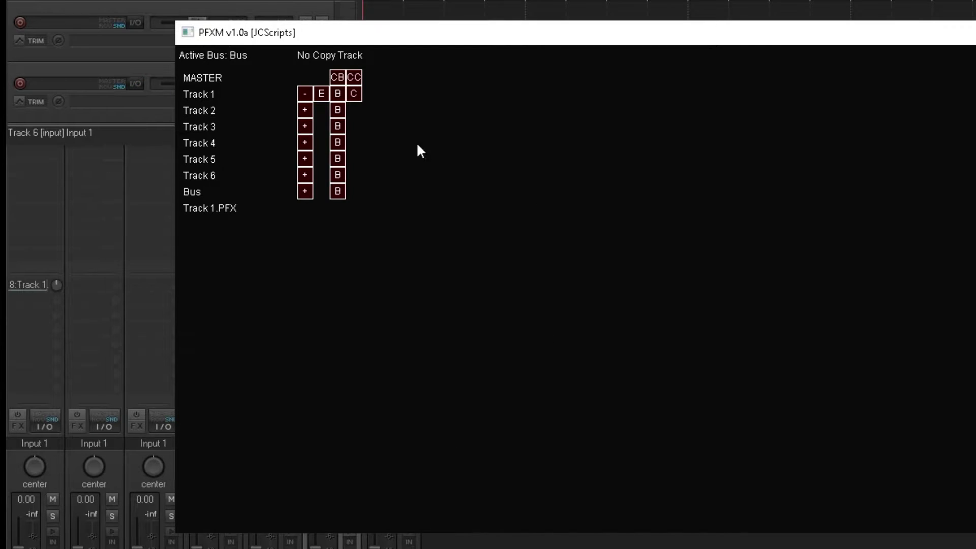
pyautogui.click(304, 111)
pyautogui.click(304, 126)
pyautogui.click(304, 143)
pyautogui.click(304, 159)
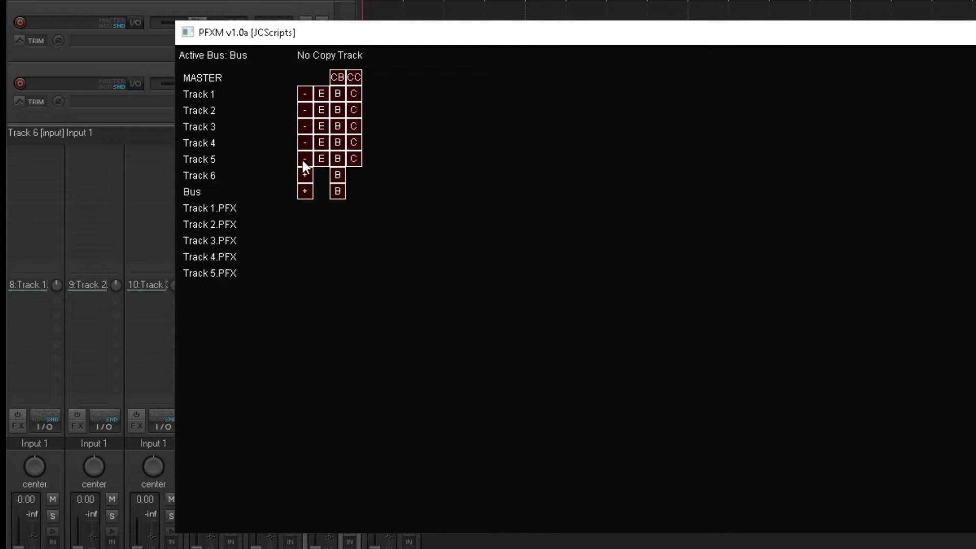
pyautogui.click(305, 176)
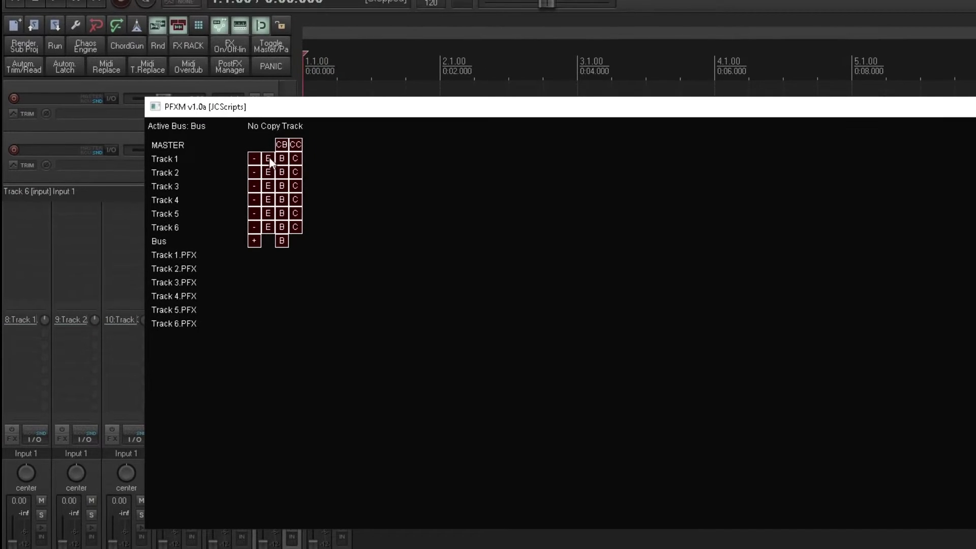
# Inspect the post-FX track's effect chain and confirm it is empty
pyautogui.click(271, 173)
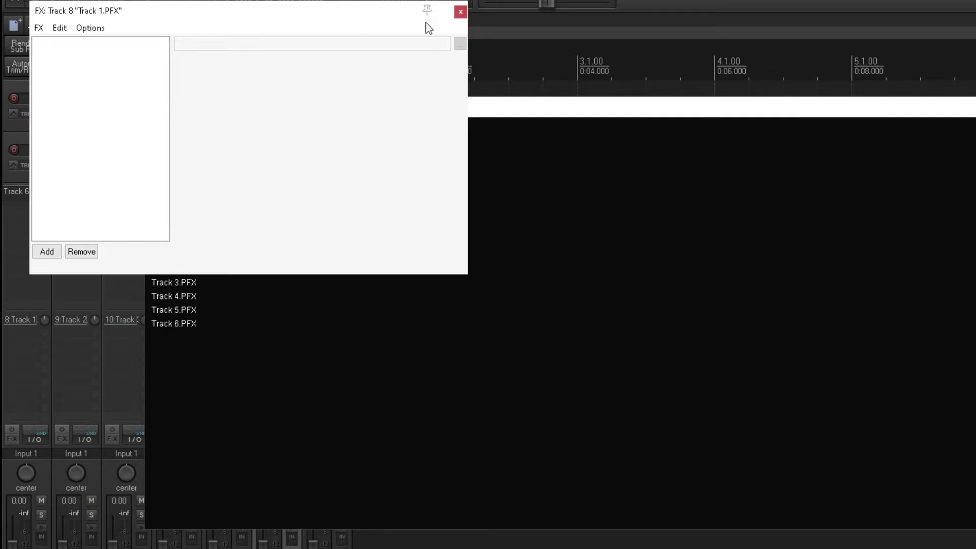
pyautogui.click(460, 11)
pyautogui.click(271, 173)
pyautogui.click(460, 11)
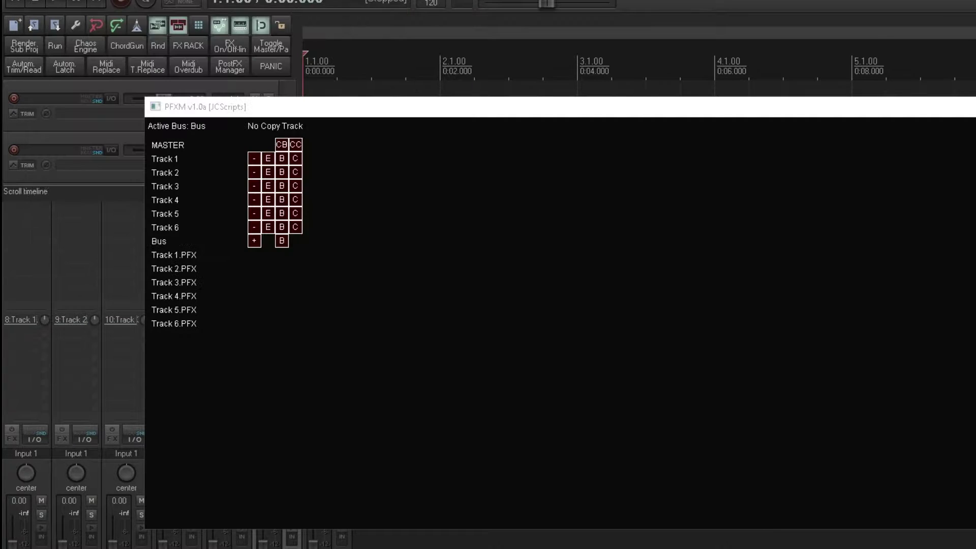
# Remove the post-FX tracks of Tracks 6, 5, 4, 3 and 2 in the PostFX Manager
pyautogui.click(256, 229)
pyautogui.click(257, 215)
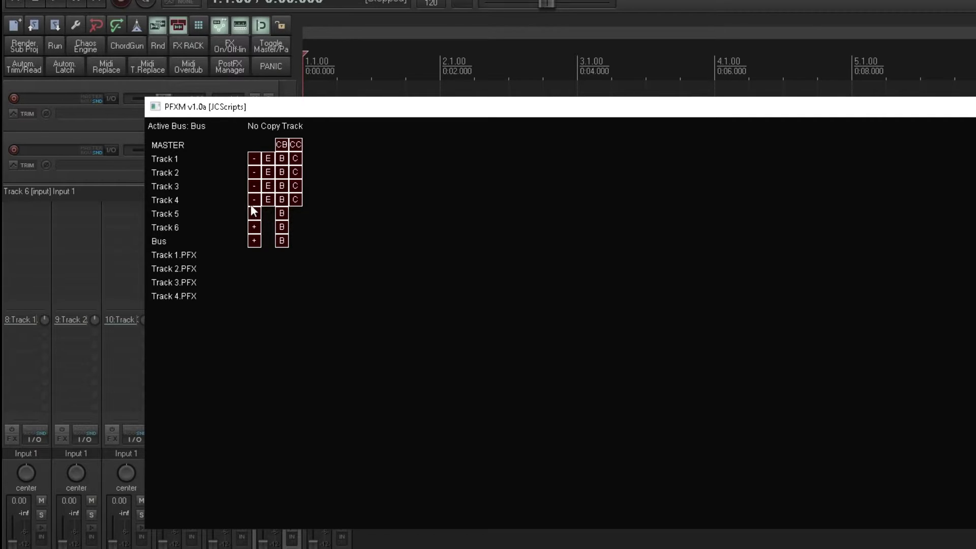
pyautogui.click(257, 201)
pyautogui.click(258, 187)
pyautogui.click(256, 173)
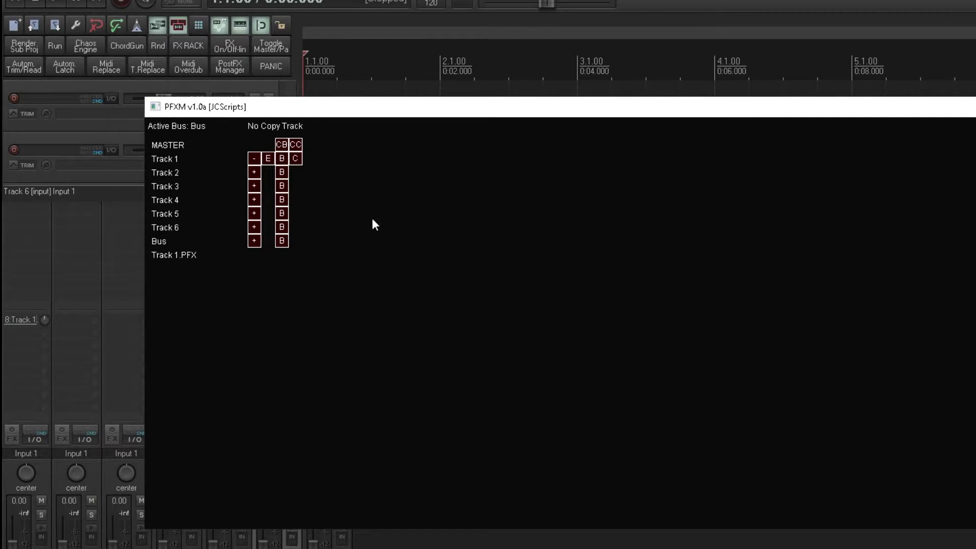
# Add Console6Channel (airwindows) to Track 1.PFX's effect chain
pyautogui.click(267, 158)
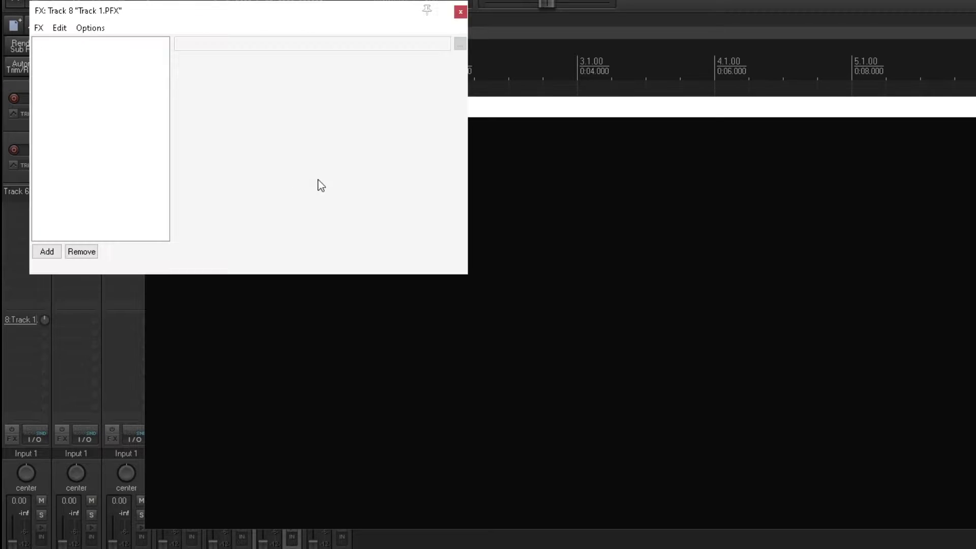
pyautogui.moveTo(197, 21); pyautogui.dragTo(525, 225)
pyautogui.rightClick(454, 277)
pyautogui.click(496, 290)
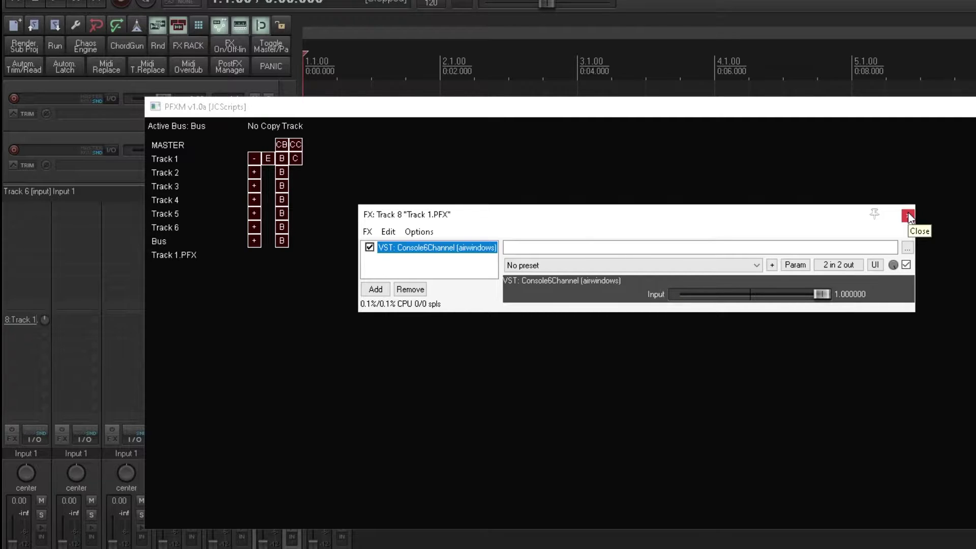
# Make Track 1 the copy source and create post-FX tracks for Tracks 2–6 from it
pyautogui.click(908, 216)
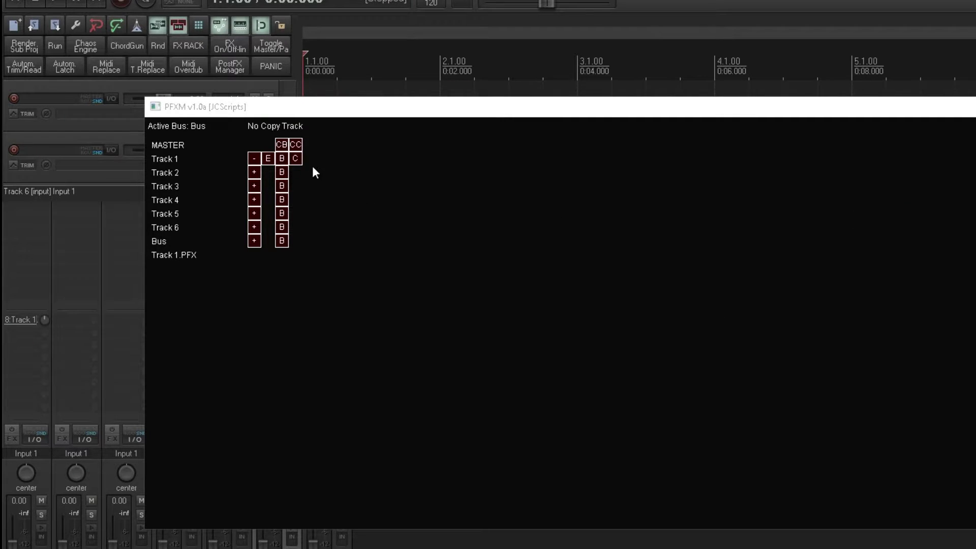
pyautogui.click(297, 160)
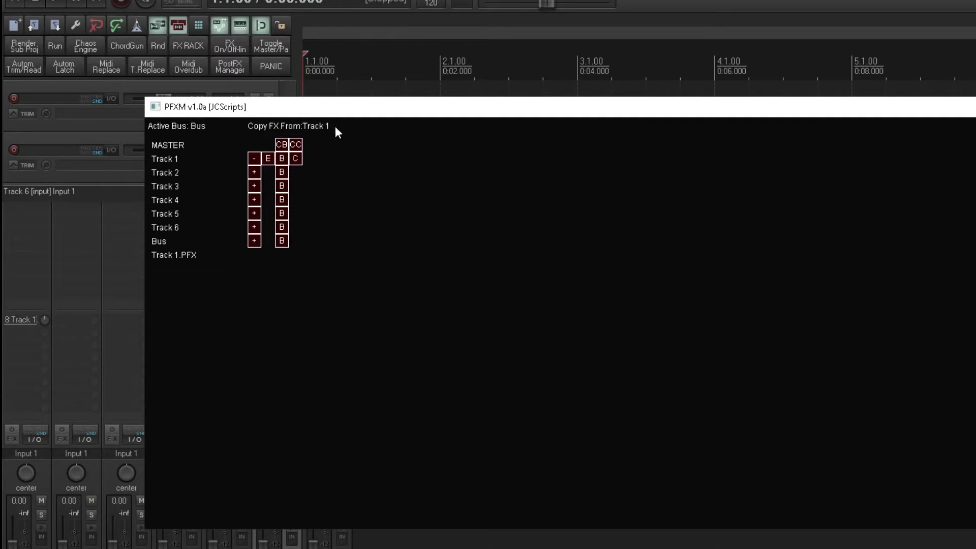
pyautogui.click(257, 173)
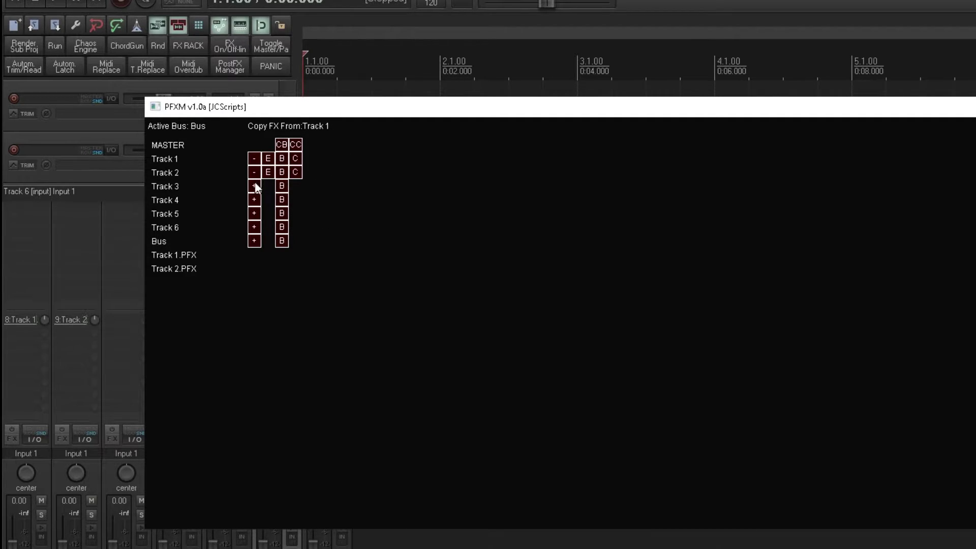
pyautogui.click(255, 185)
pyautogui.click(258, 199)
pyautogui.click(253, 214)
pyautogui.click(253, 225)
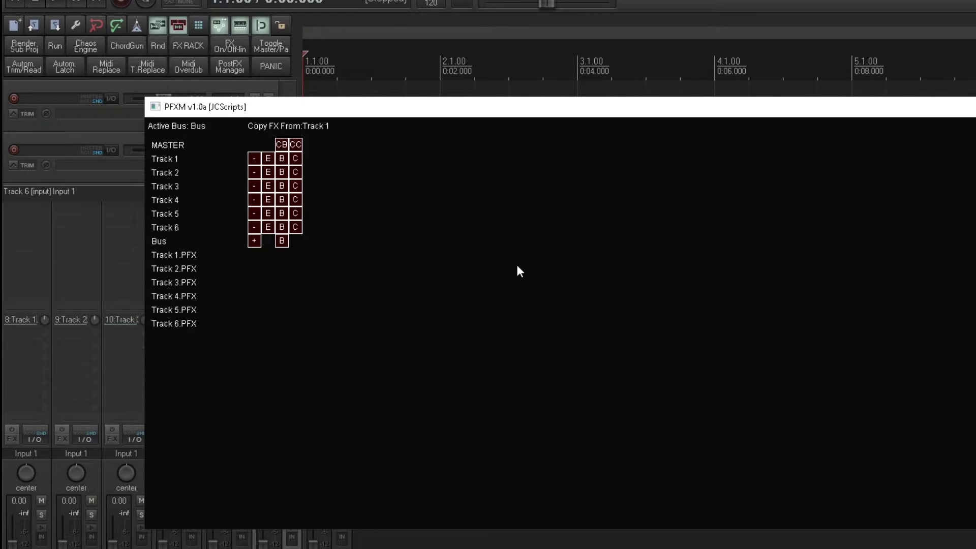
# Verify that Track 2.PFX and Track 3.PFX both hold Console6Channel
pyautogui.moveTo(370, 108); pyautogui.dragTo(568, 116)
pyautogui.click(471, 181)
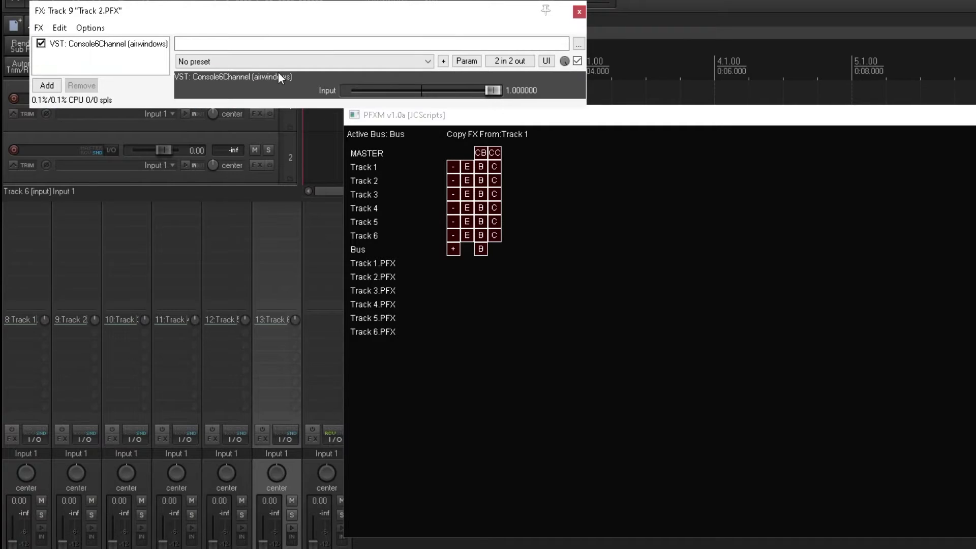
pyautogui.click(468, 193)
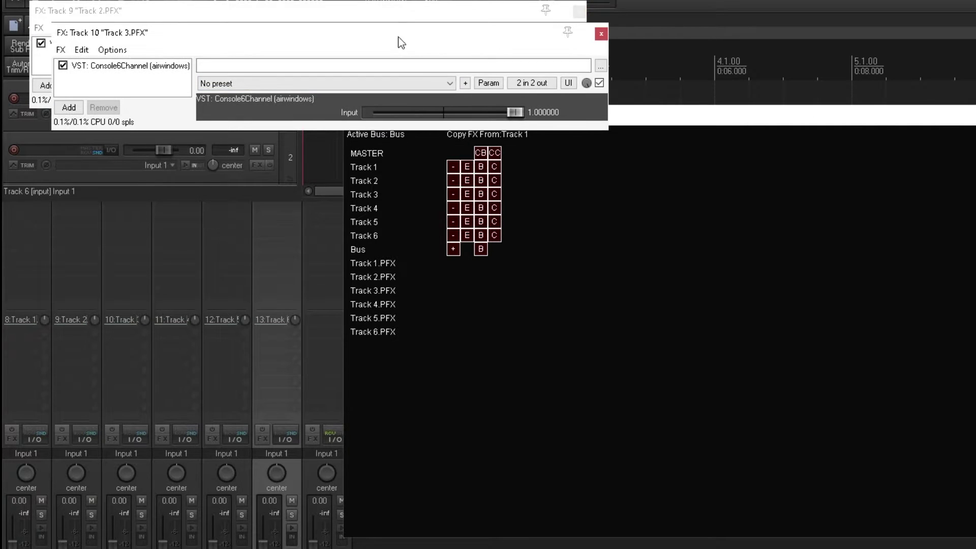
pyautogui.click(601, 33)
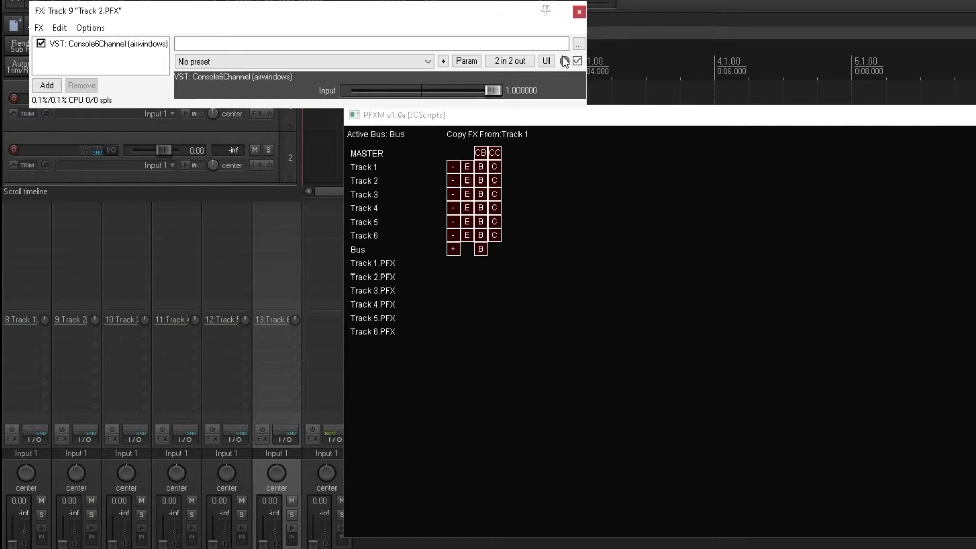
pyautogui.click(579, 10)
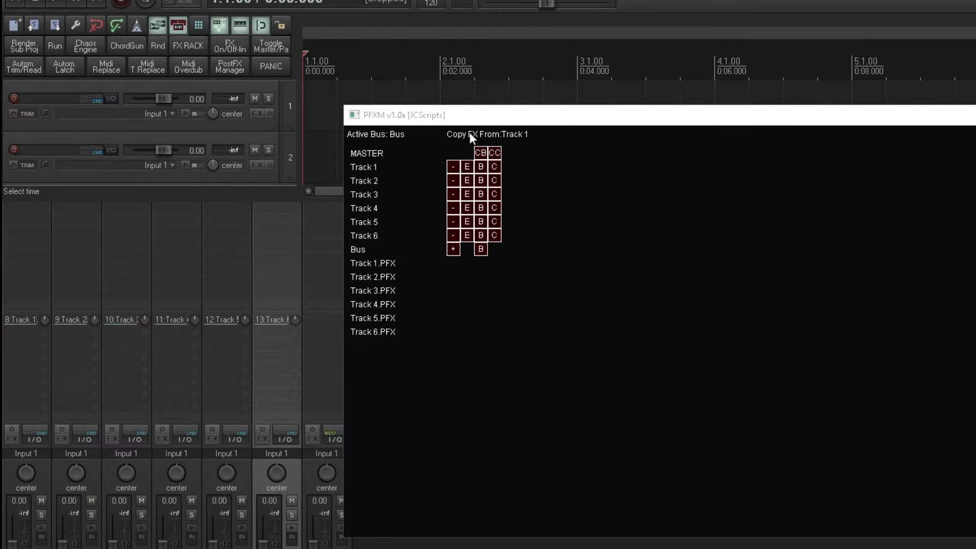
# Stop copying from Track 1, add Track 7, then create and remove its post-FX track
pyautogui.click(495, 153)
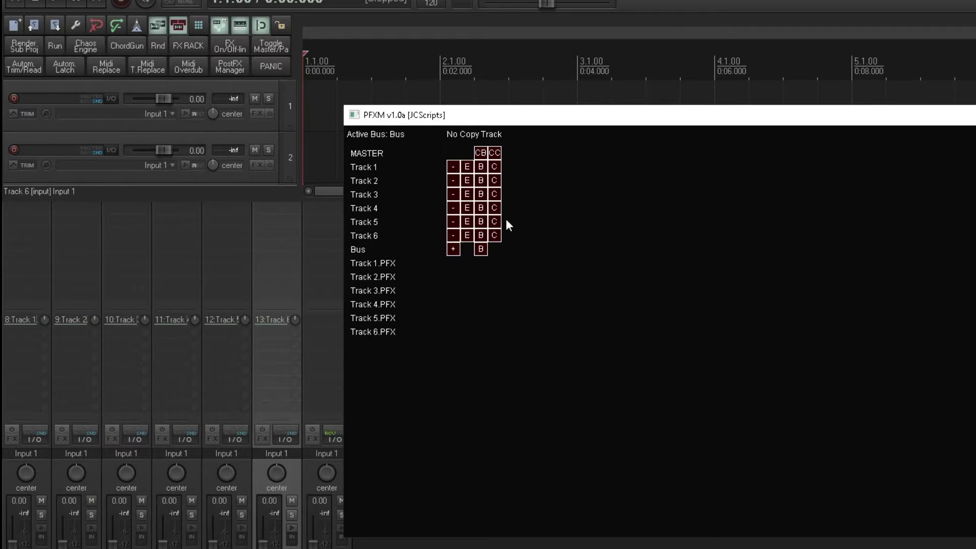
pyautogui.doubleClick(290, 482)
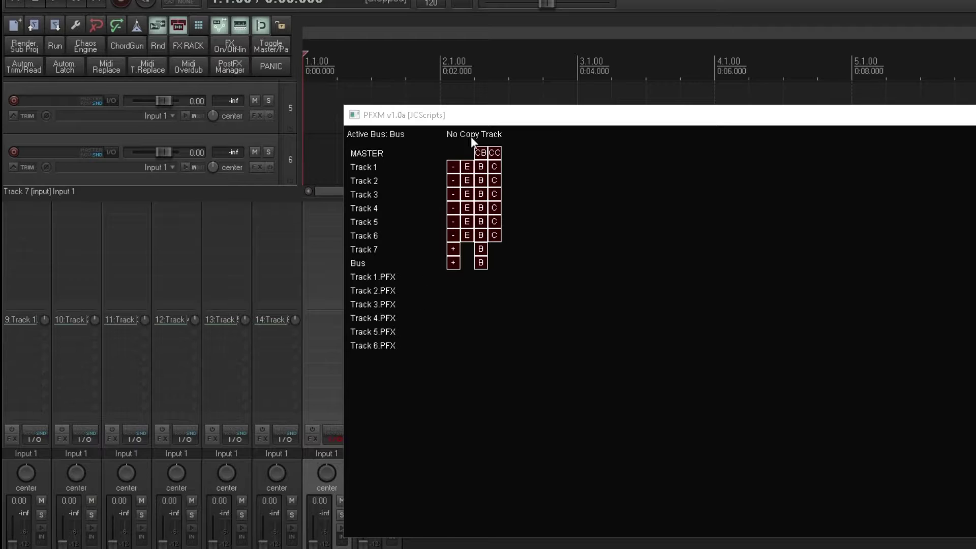
pyautogui.moveTo(460, 116); pyautogui.dragTo(473, 114)
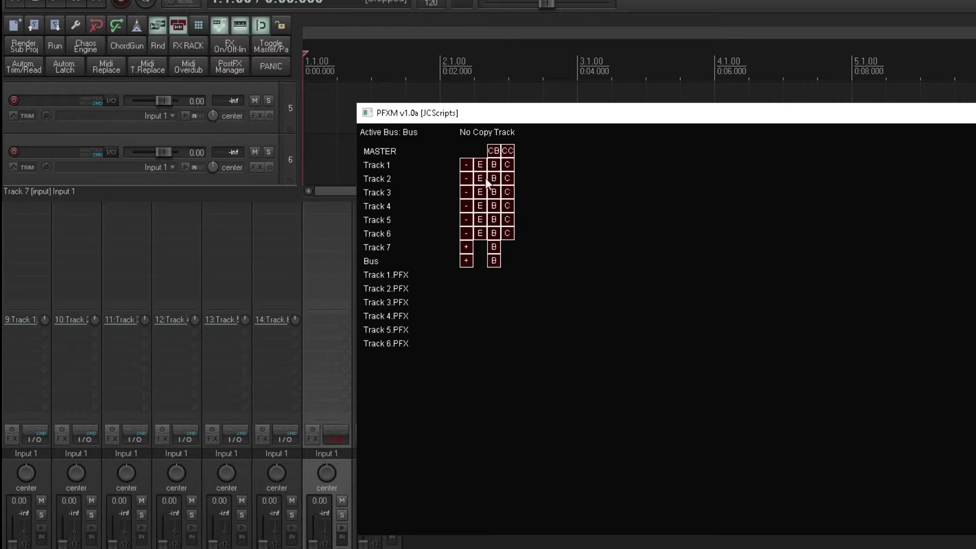
pyautogui.click(476, 247)
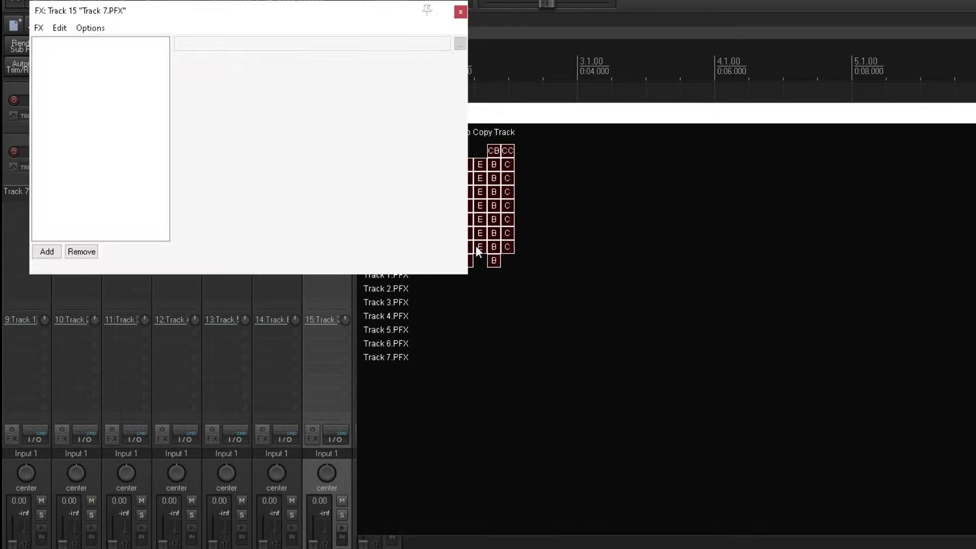
pyautogui.click(460, 14)
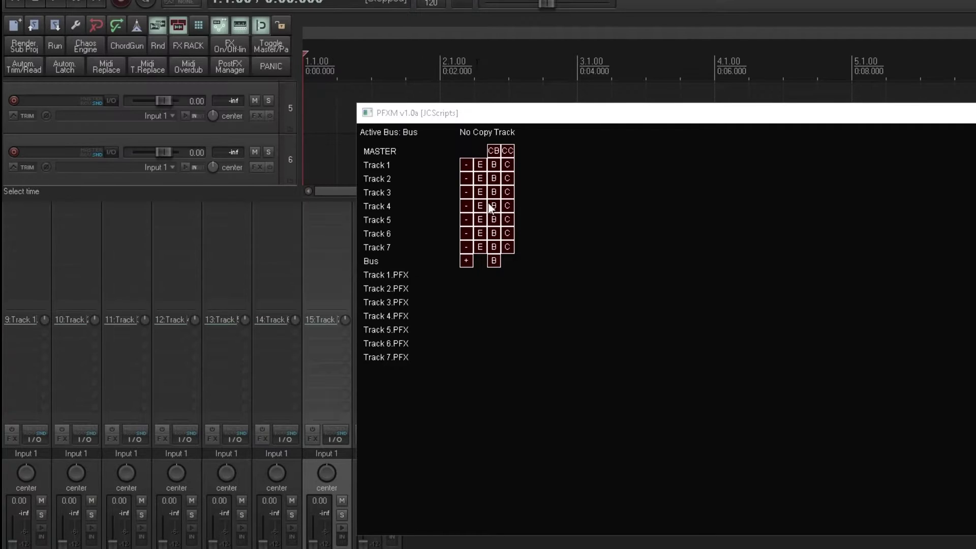
pyautogui.click(465, 247)
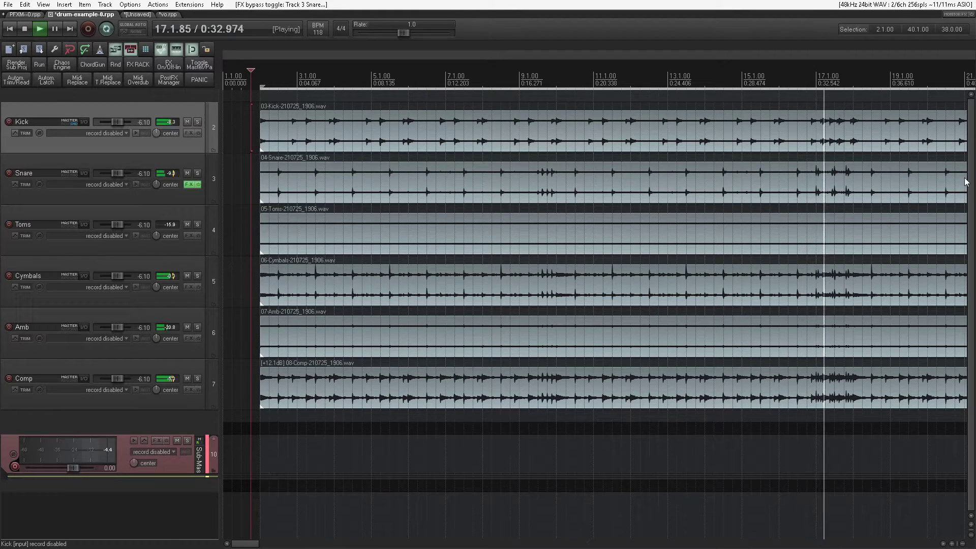
# Dock the mixer with Ctrl+M and show the Drums track (12) beside Sub-Master
pyautogui.hotkey('ctrl', 'm')
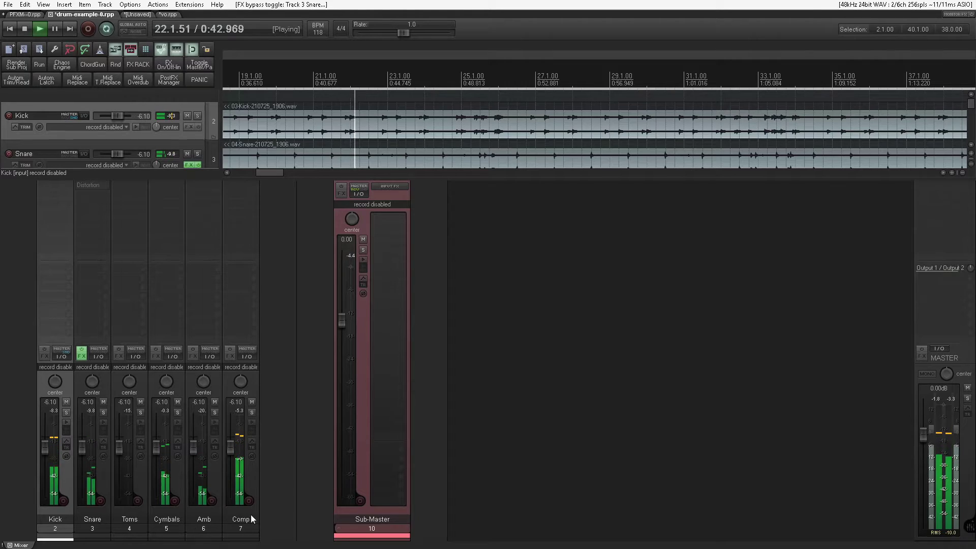
pyautogui.click(341, 532)
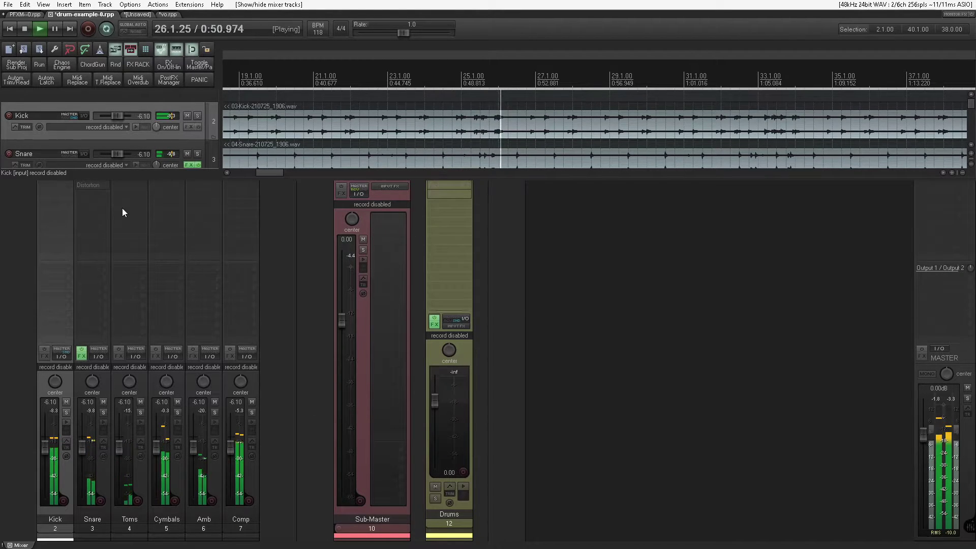
# Open the Snare's JCFX Distortion plugin and switch it from bypassed to active
pyautogui.click(94, 186)
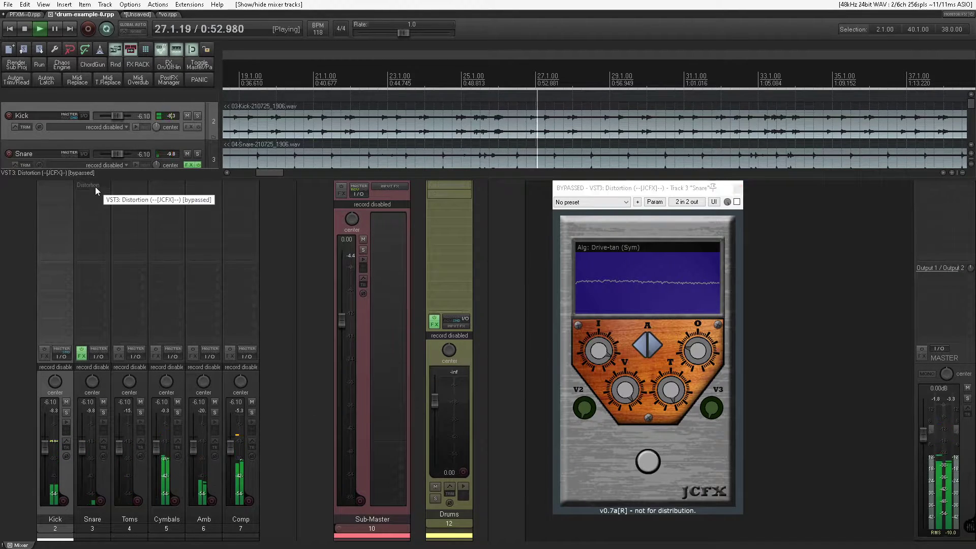
pyautogui.keyDown('shift'); pyautogui.click(95, 187); pyautogui.keyUp('shift')
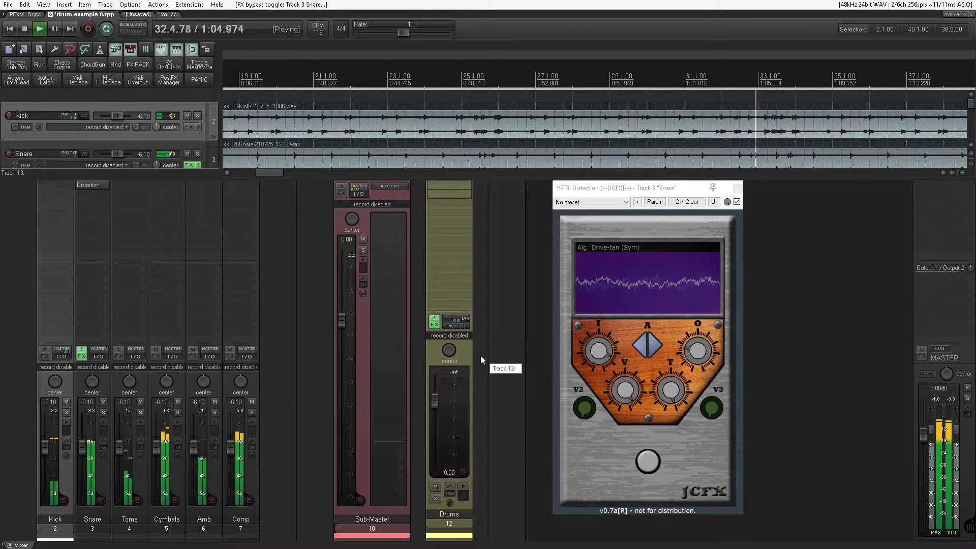
# Add airwindows Console6Buss as the first plugin on the Drums bus
pyautogui.click(737, 188)
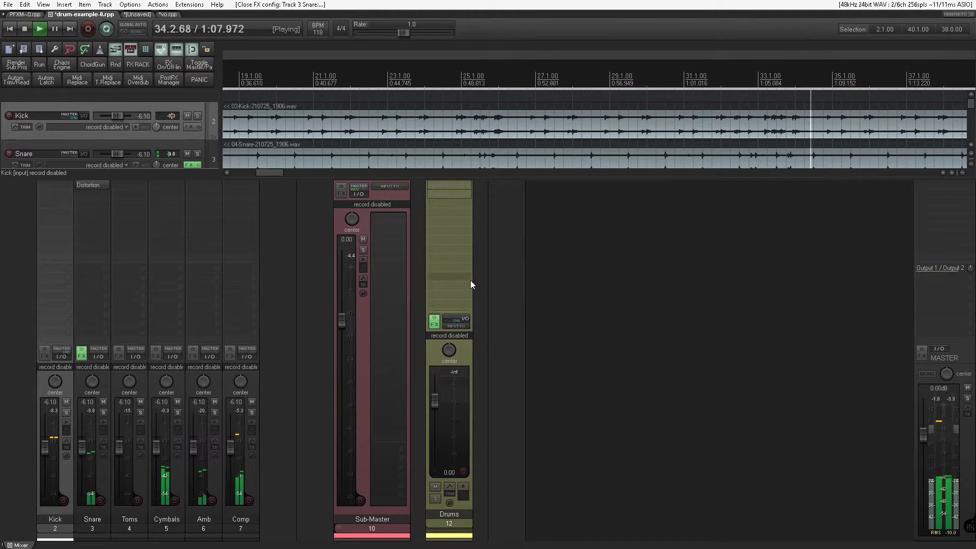
pyautogui.doubleClick(443, 210)
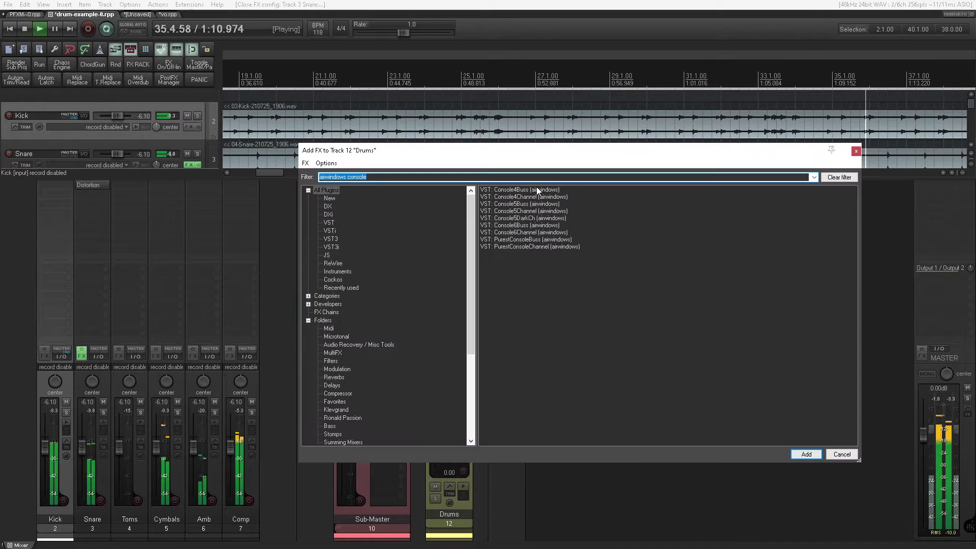
pyautogui.doubleClick(511, 224)
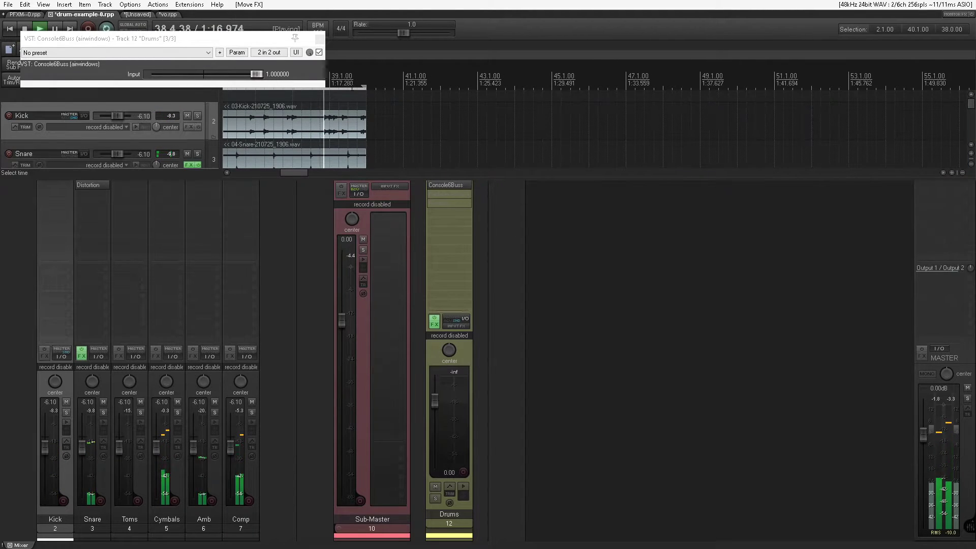
pyautogui.click(320, 39)
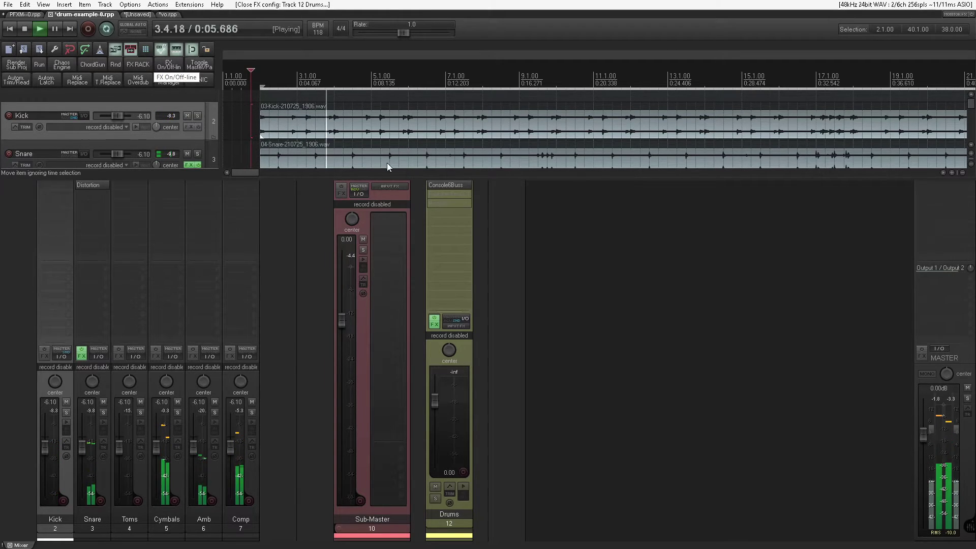
# Enable FabFilter Pro-Q 3 on the Drums bus, leaving Rocket out of the chain
pyautogui.keyDown('ctrl'); pyautogui.click(437, 194); pyautogui.keyUp('ctrl')
pyautogui.rightClick(443, 206)
pyautogui.click(509, 237)
pyautogui.keyDown('alt'); pyautogui.click(438, 204); pyautogui.keyUp('alt')
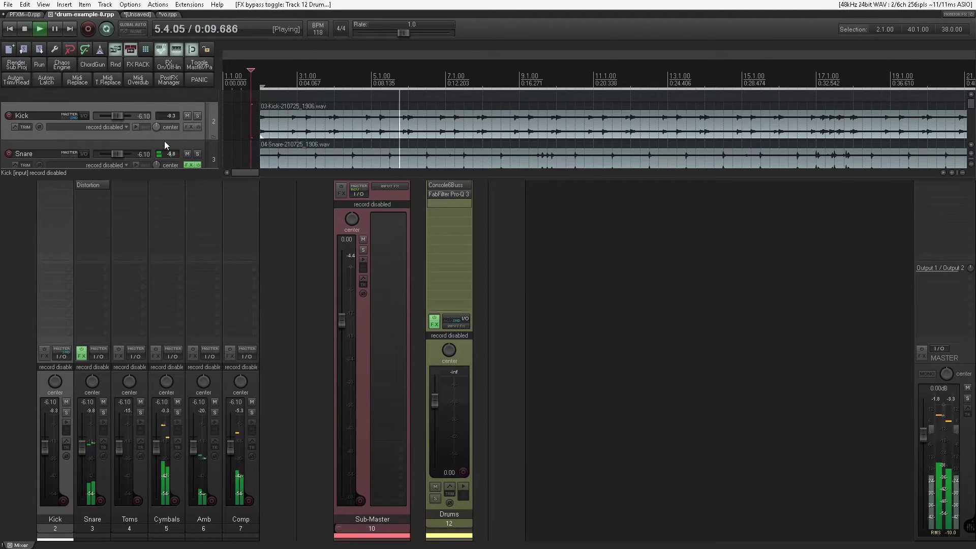
# In the PostFX Manager, put Console6Channel on the Kick.PFX chain
pyautogui.click(170, 81)
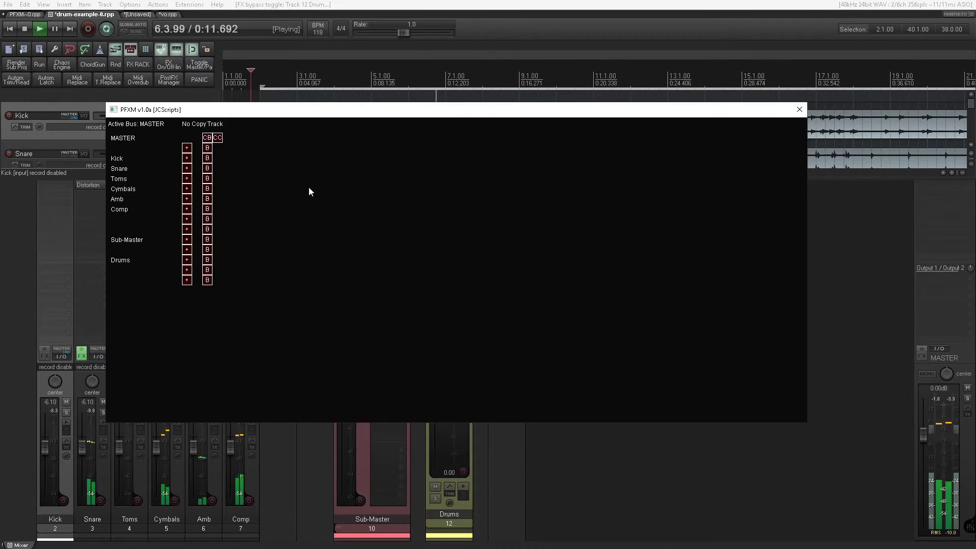
pyautogui.moveTo(267, 117); pyautogui.dragTo(345, 164)
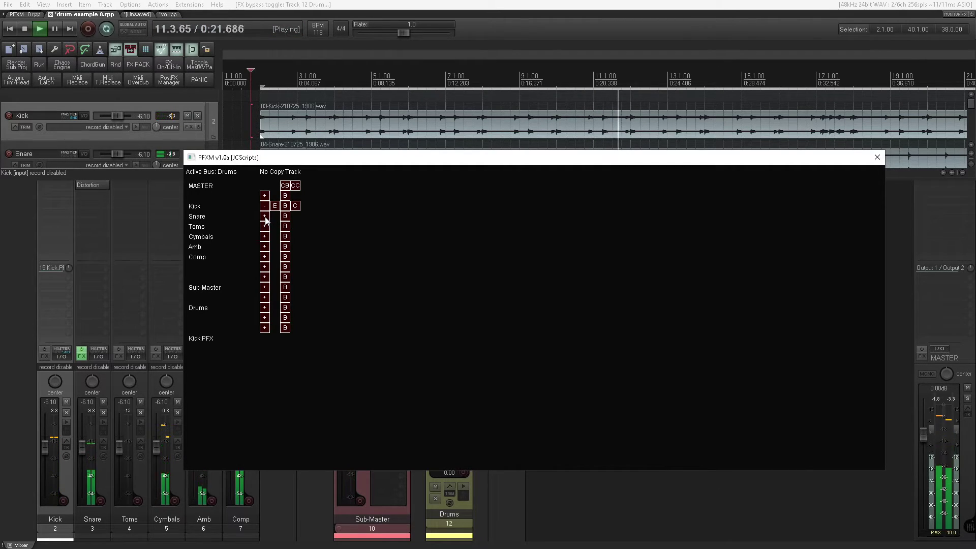
pyautogui.click(274, 206)
pyautogui.rightClick(57, 94)
pyautogui.click(81, 88)
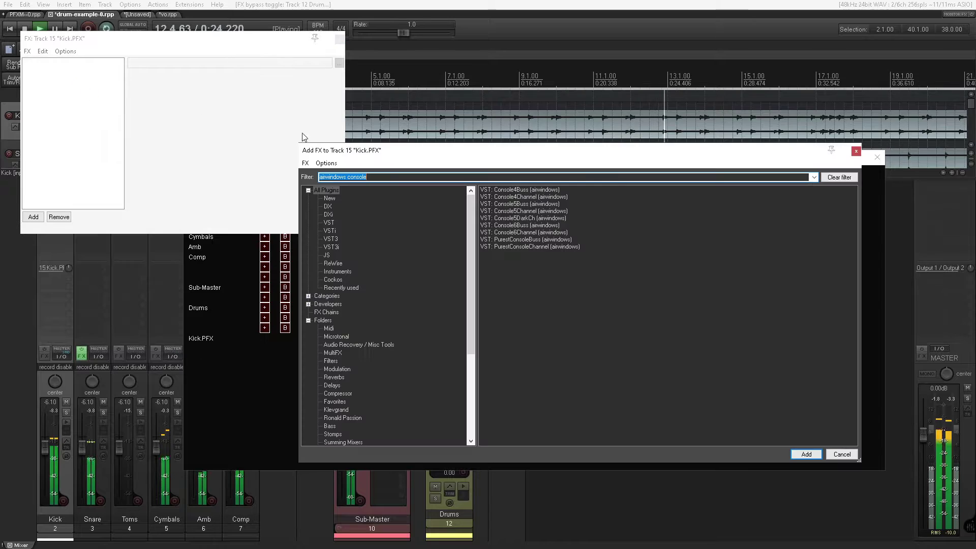
pyautogui.doubleClick(532, 232)
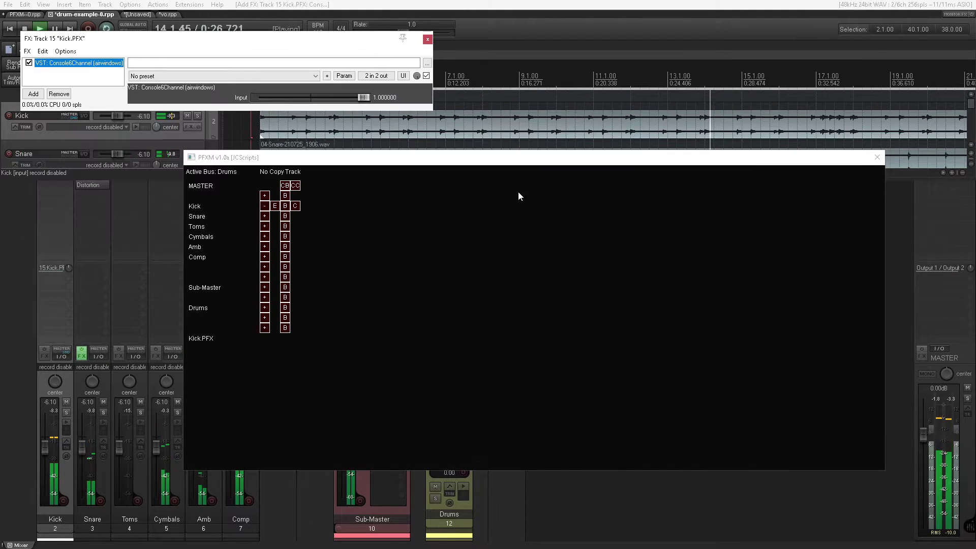
pyautogui.click(426, 40)
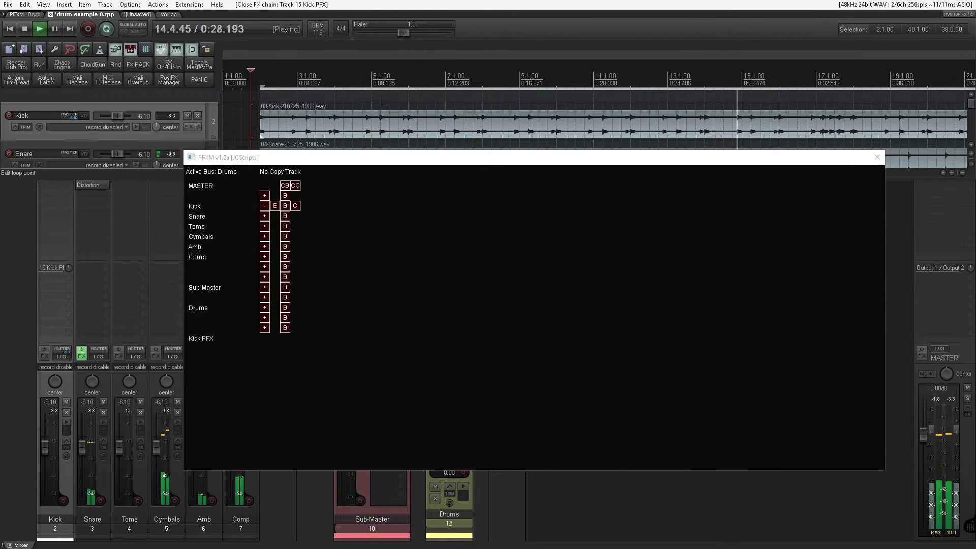
# Copy Kick's effects to new post-FX tracks for Snare, Toms, Cymbals and Comp
pyautogui.click(295, 207)
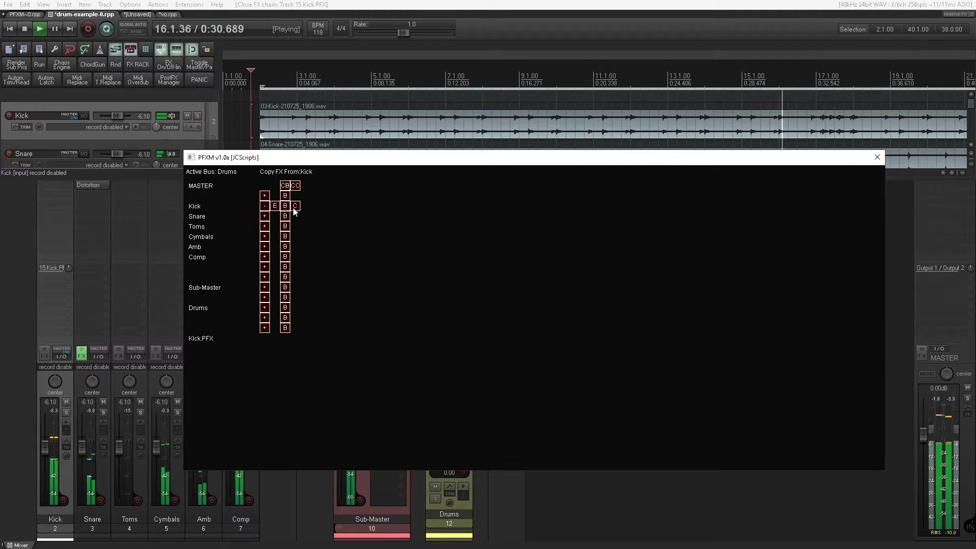
pyautogui.click(266, 217)
pyautogui.click(265, 227)
pyautogui.click(265, 237)
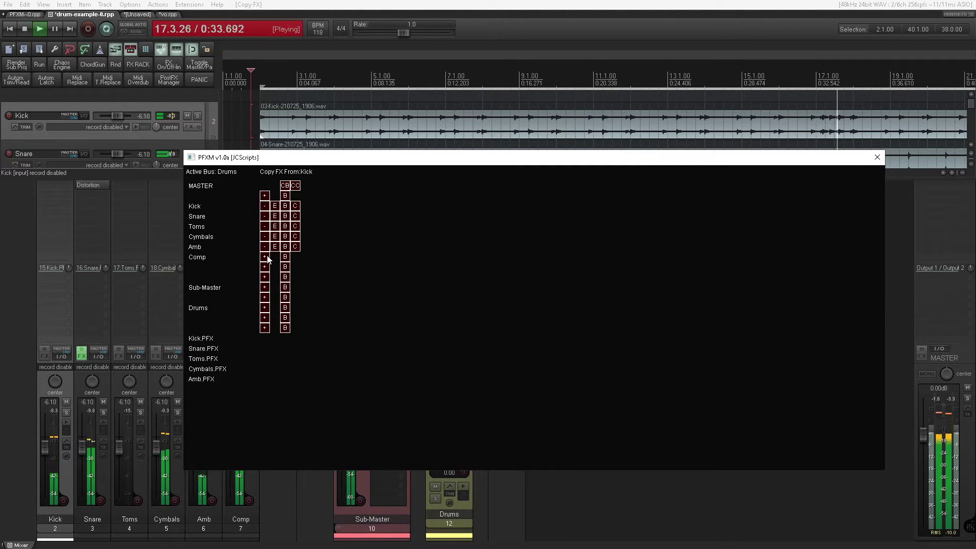
pyautogui.click(264, 258)
pyautogui.click(876, 159)
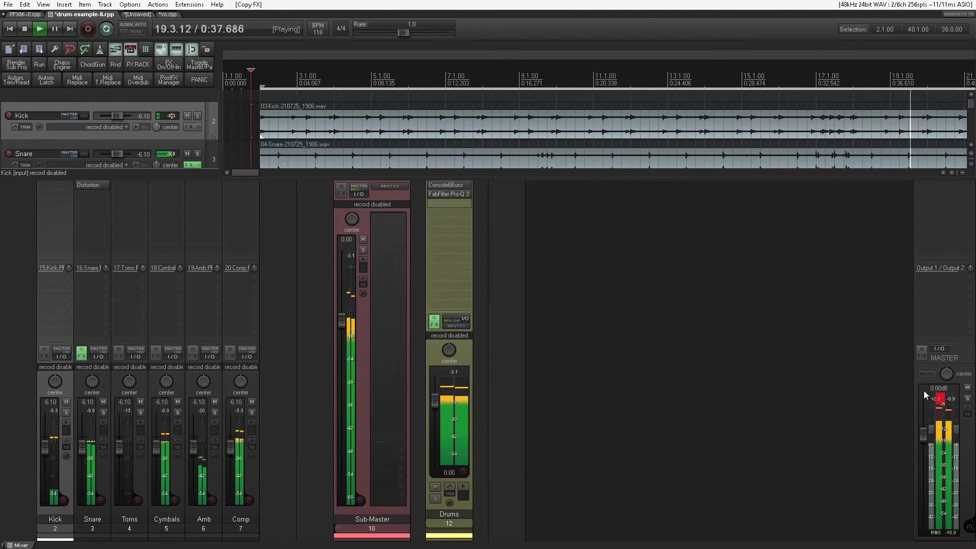
# Drop Drums to -6.51 dB, add and open Rocket after Pro-Q 3, and set Snare to -8.42 dB
pyautogui.moveTo(438, 404); pyautogui.dragTo(438, 416)
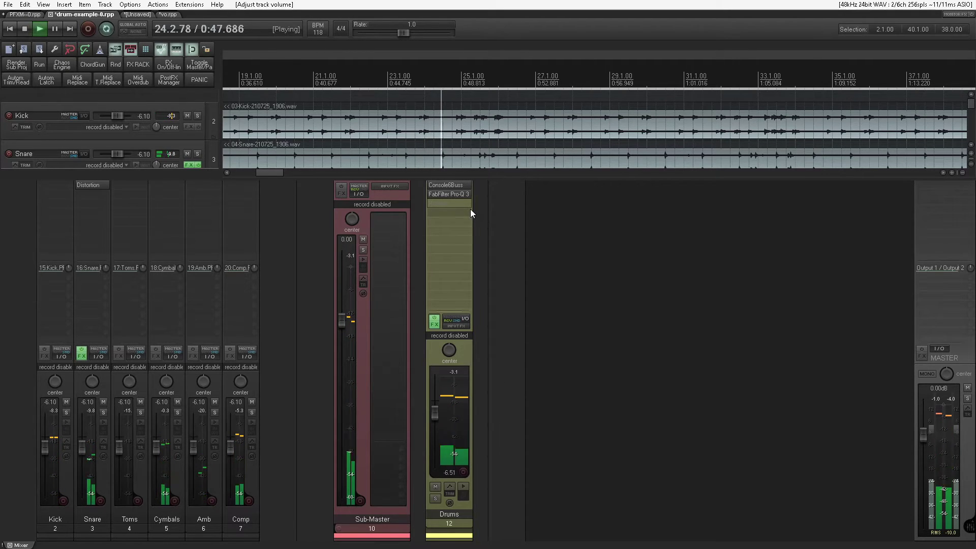
pyautogui.click(447, 203)
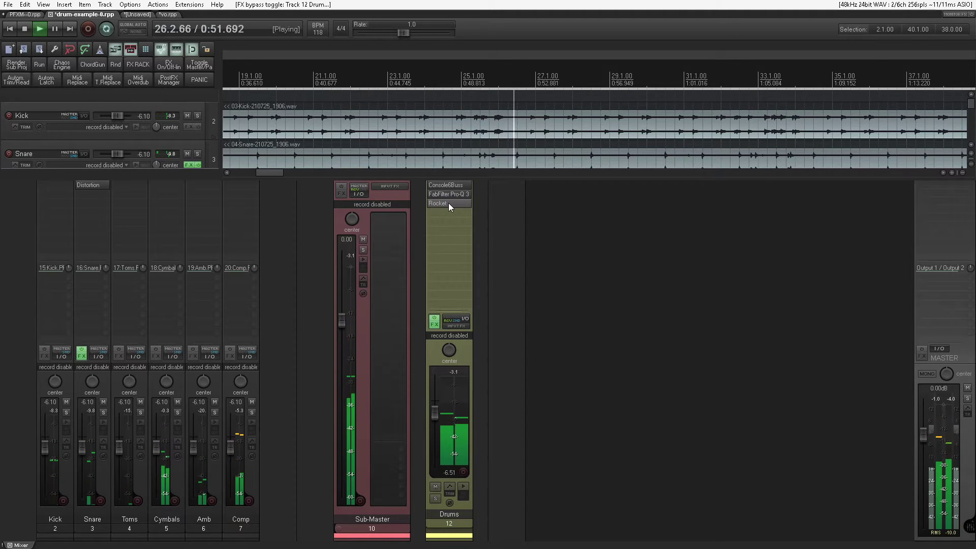
pyautogui.click(449, 202)
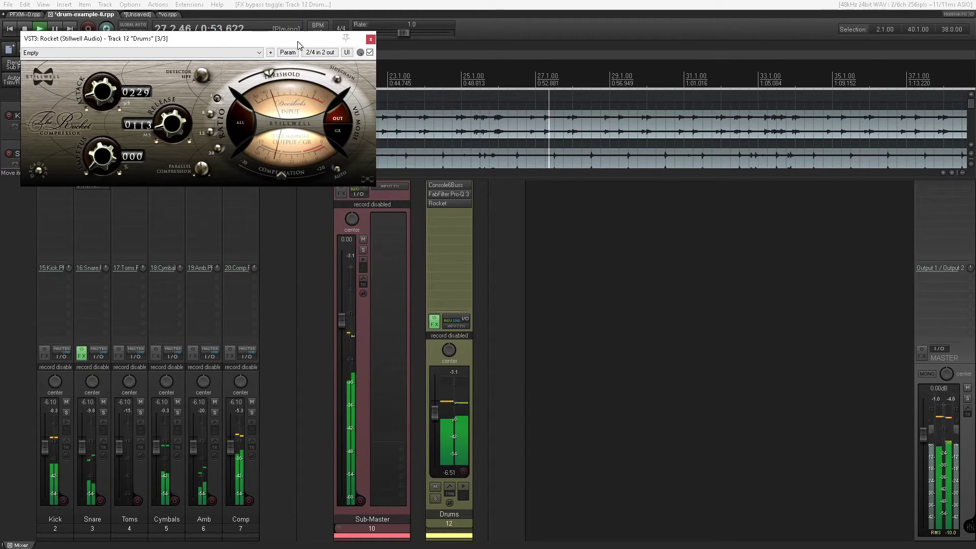
pyautogui.moveTo(297, 40); pyautogui.dragTo(808, 250)
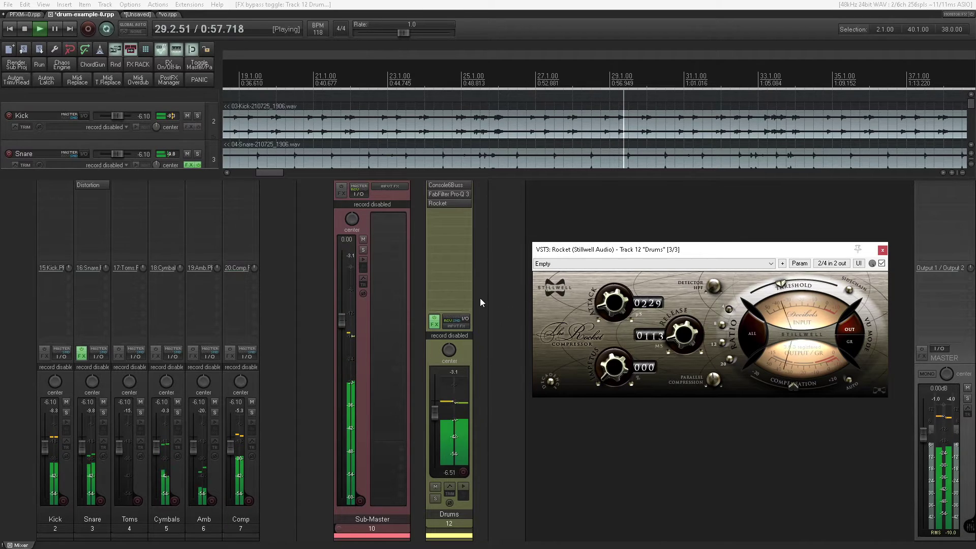
pyautogui.moveTo(84, 450); pyautogui.dragTo(100, 450)
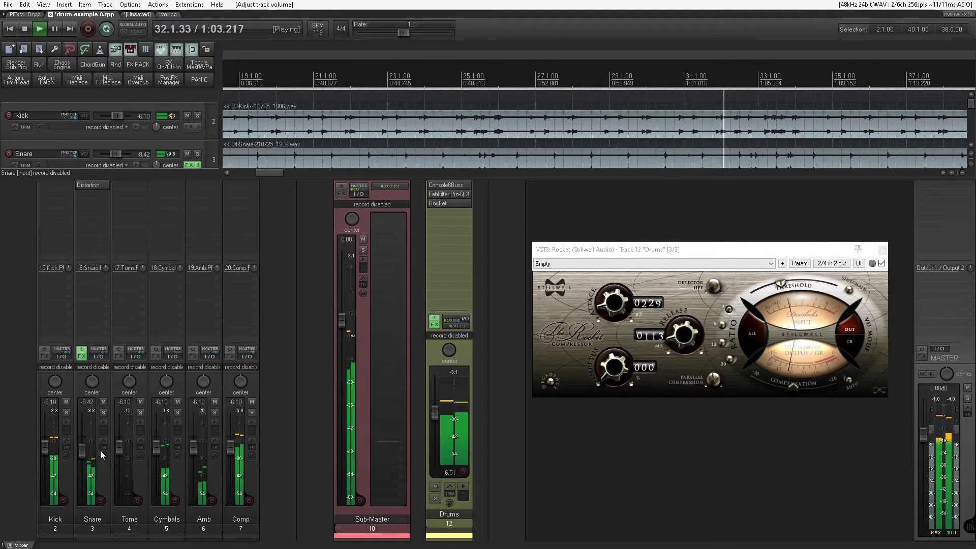
# Add a +5.80 dB bell at 4491.5 Hz with Q 0.379 on the Drums Pro-Q 3
pyautogui.click(456, 194)
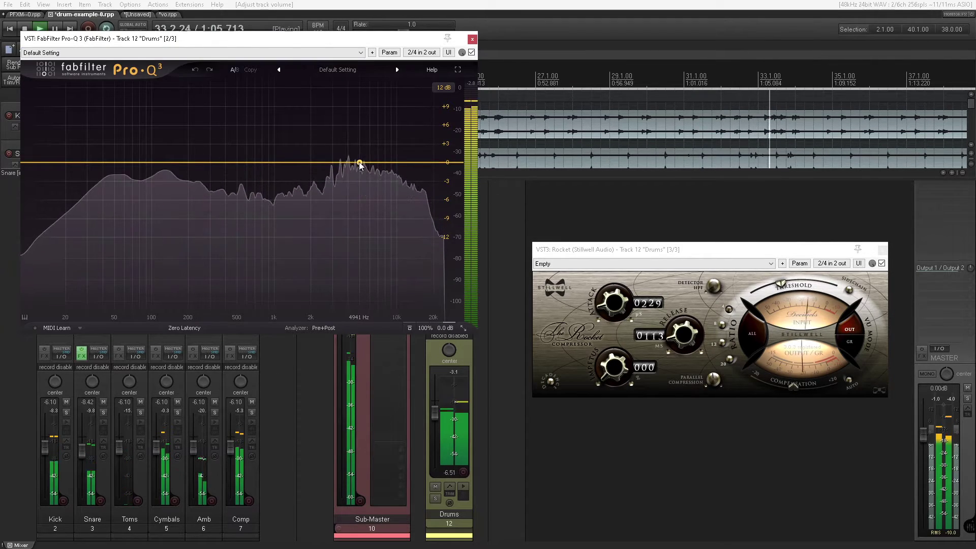
pyautogui.moveTo(361, 163); pyautogui.dragTo(358, 126)
pyautogui.scroll(-3, 357, 157)
pyautogui.scroll(-2, 353, 125)
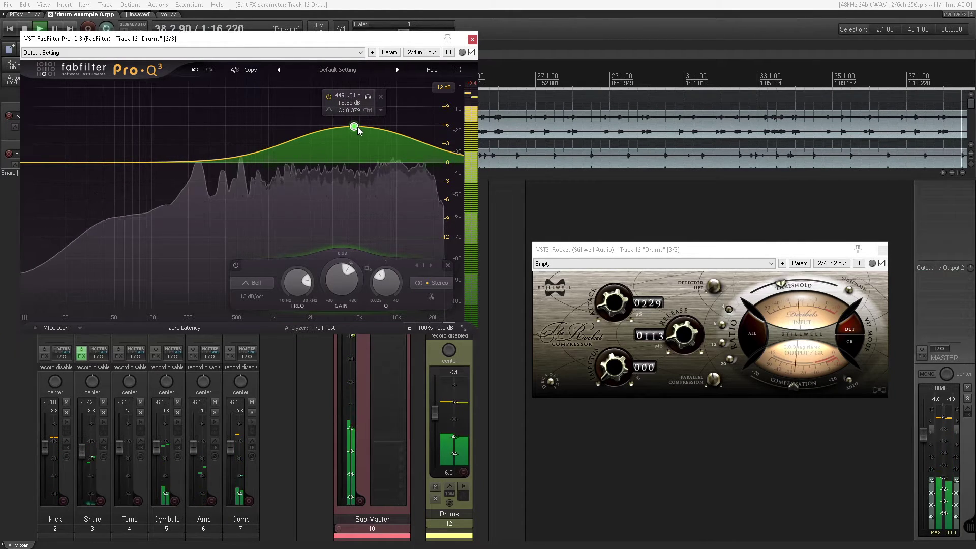
pyautogui.click(472, 39)
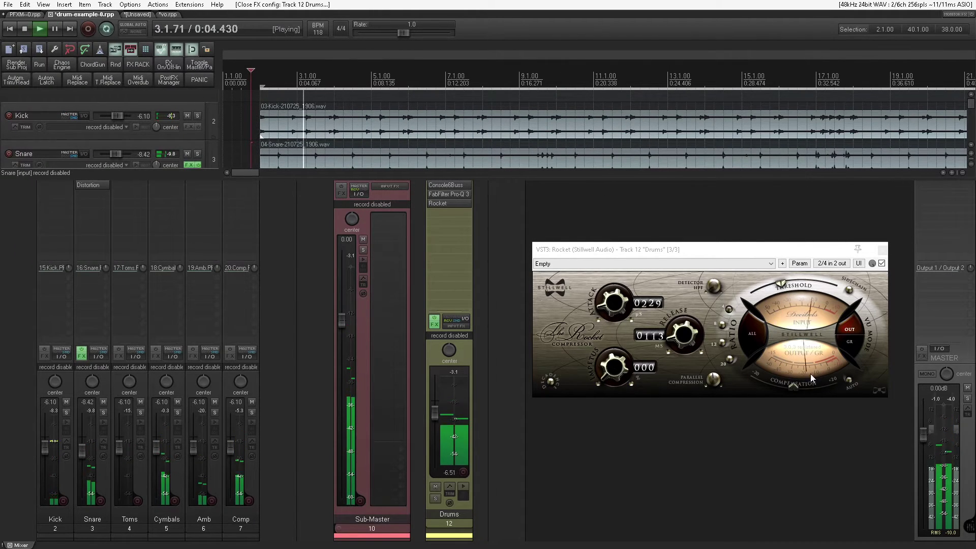
# Turn the Rocket's Compensation arc leftward to reduce output gain, then close the Rocket window
pyautogui.moveTo(793, 385)
pyautogui.mouseDown()
pyautogui.moveTo(777, 385)
pyautogui.moveTo(814, 386)
pyautogui.moveTo(802, 387)
pyautogui.mouseUp()
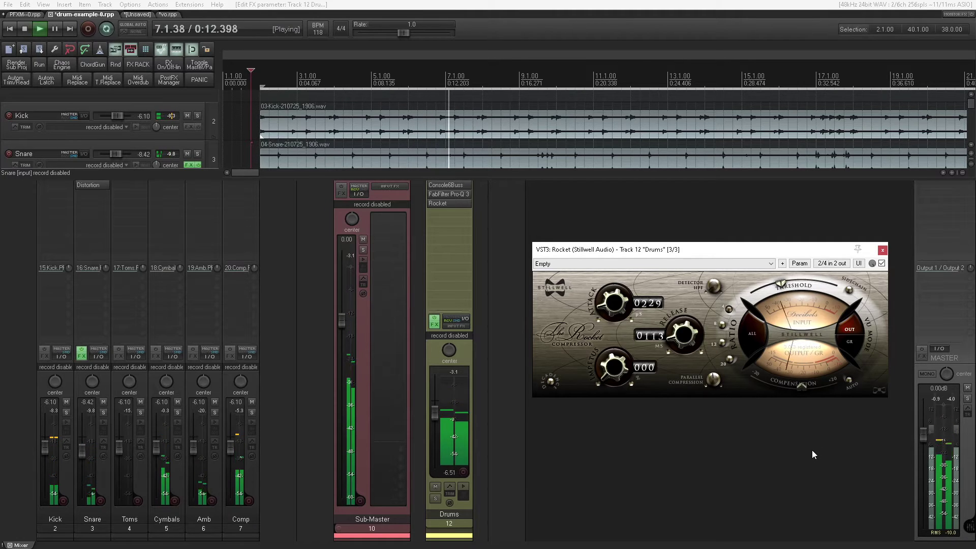
pyautogui.click(882, 250)
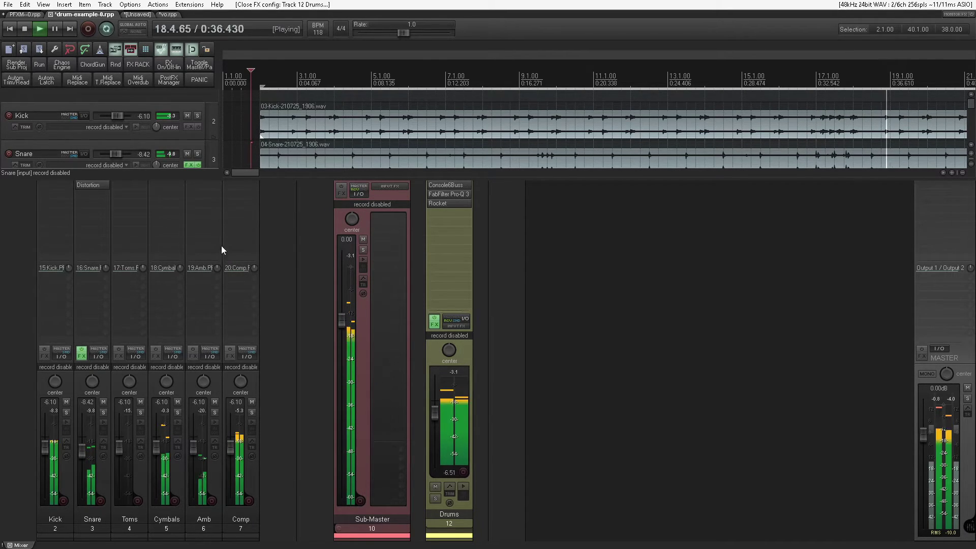
# Delete the Comp, Amb, Cymbals, Toms, Snare and Kick .PFX tracks in the PostFX Manager
pyautogui.click(168, 80)
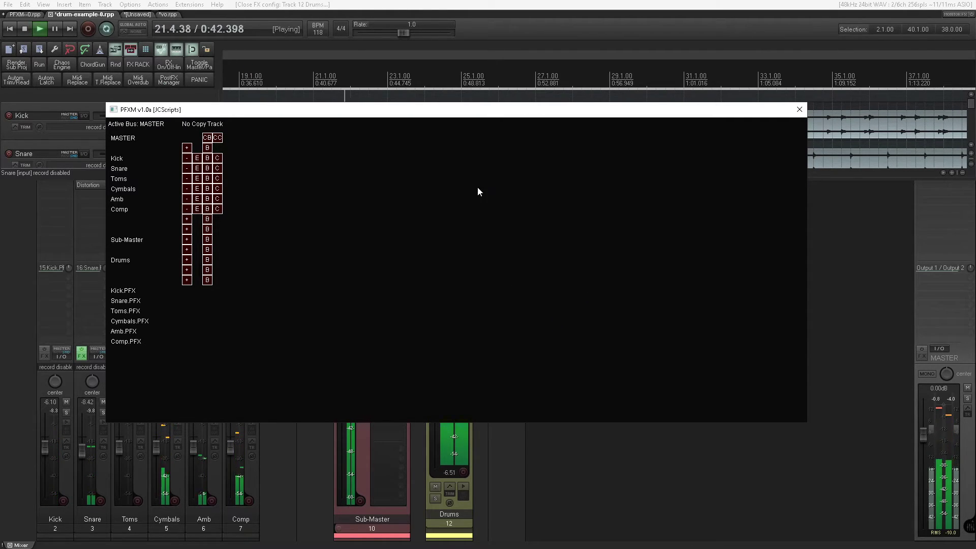
pyautogui.click(186, 209)
pyautogui.click(186, 199)
pyautogui.click(186, 189)
pyautogui.click(187, 179)
pyautogui.click(186, 168)
pyautogui.click(187, 158)
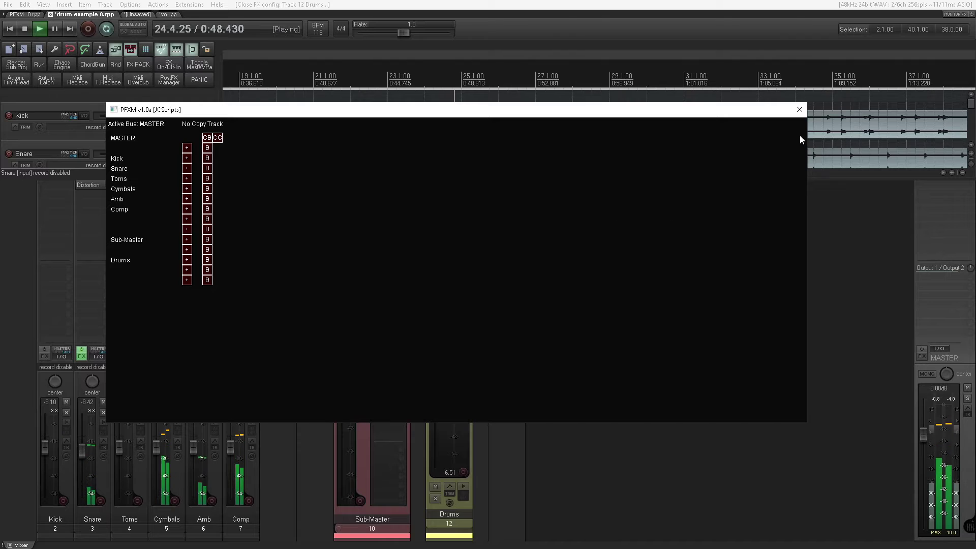
pyautogui.click(800, 109)
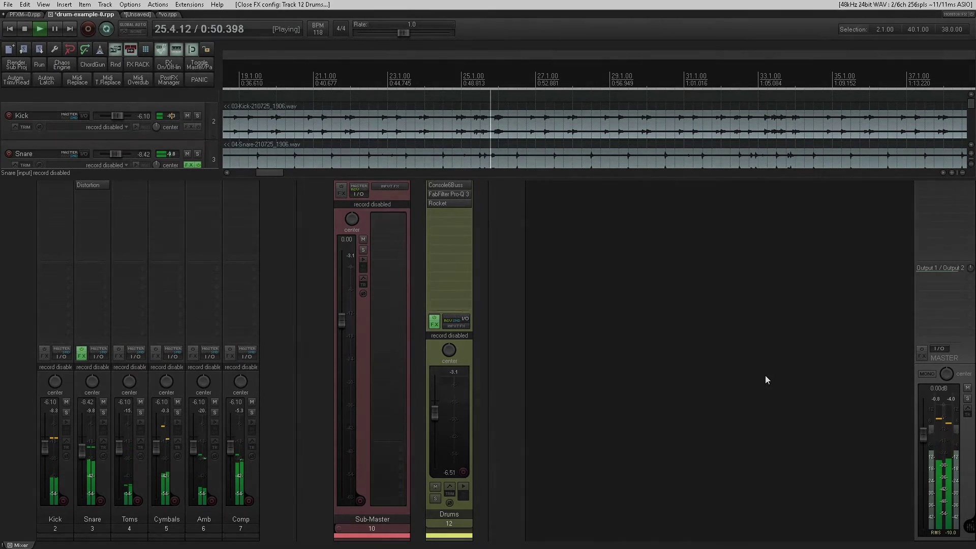